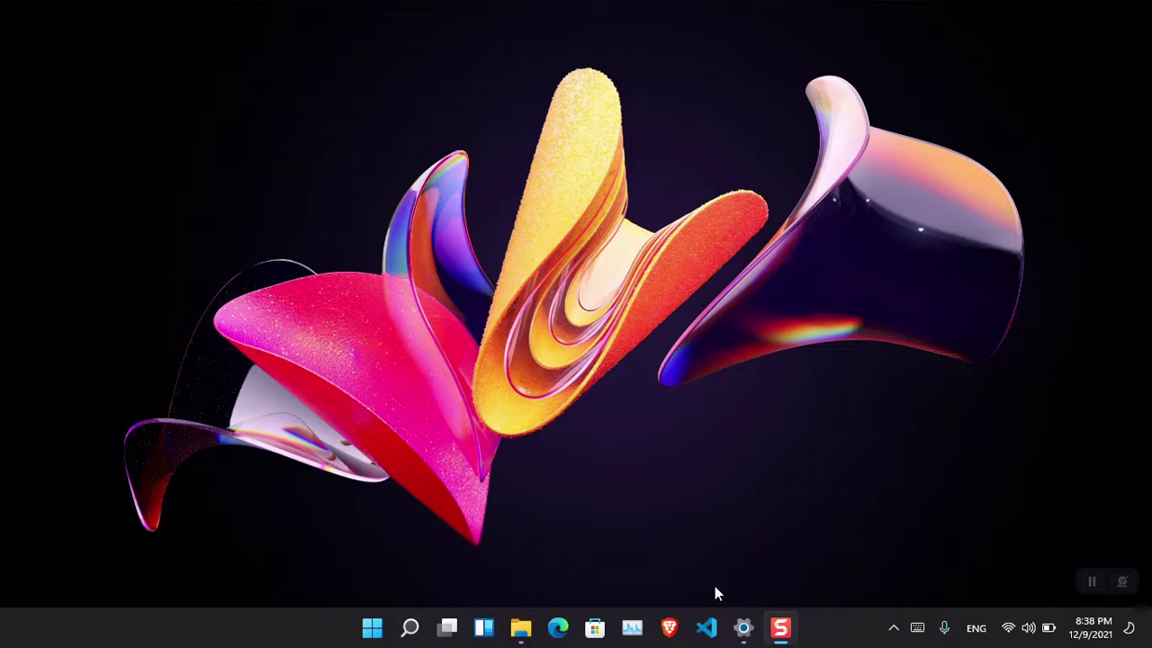
# Step: Open Microsoft Edge's extension management page and go to the Edge Add-ons store in its own tab
pyautogui.click(555, 628)
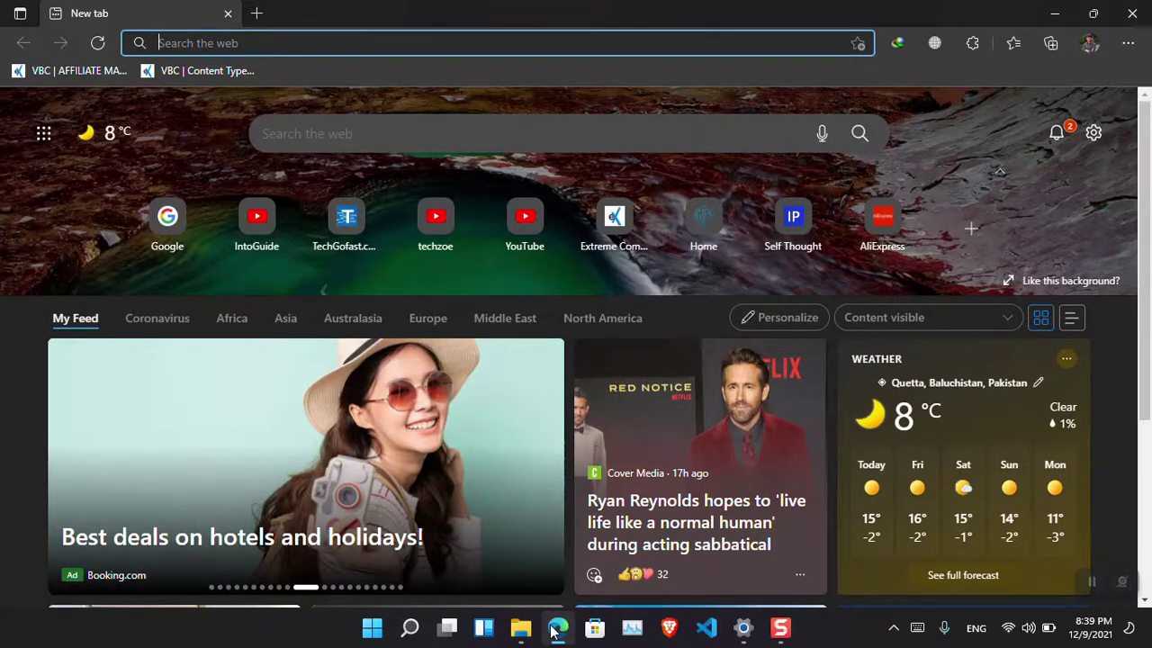
pyautogui.click(1128, 45)
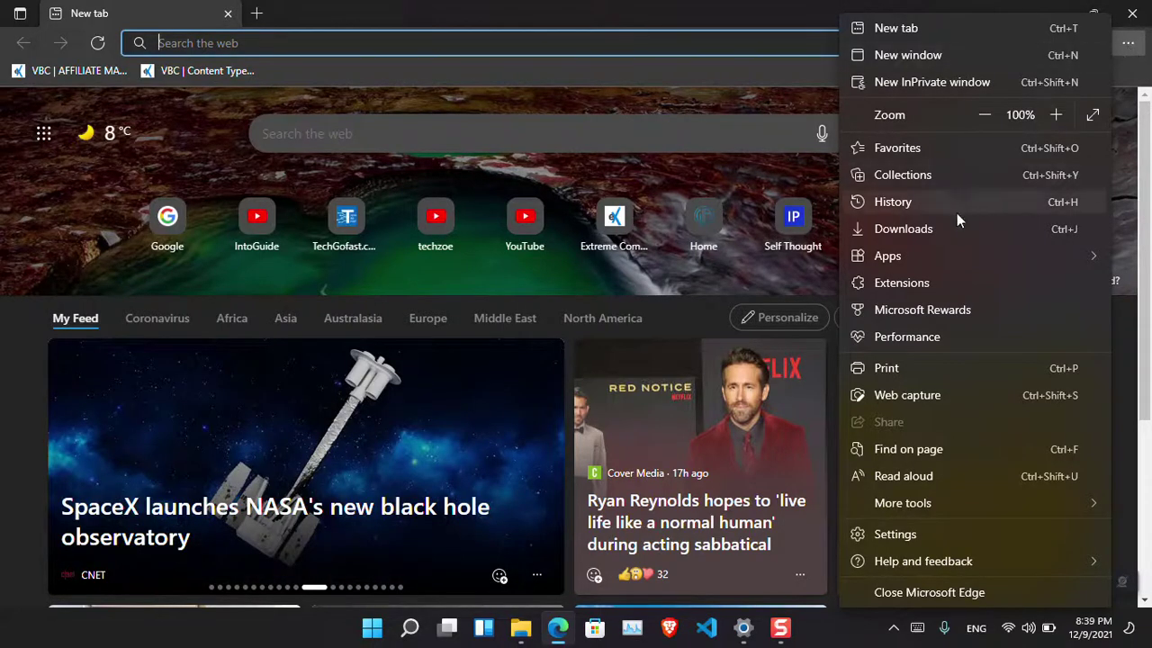
pyautogui.click(949, 282)
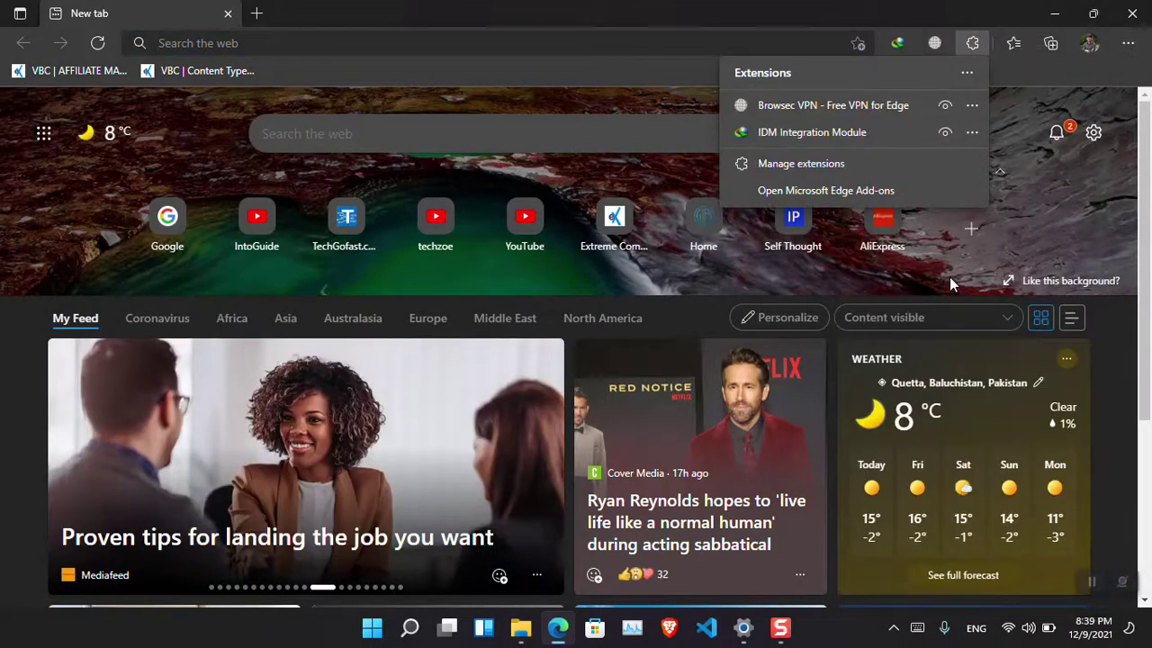
pyautogui.click(850, 168)
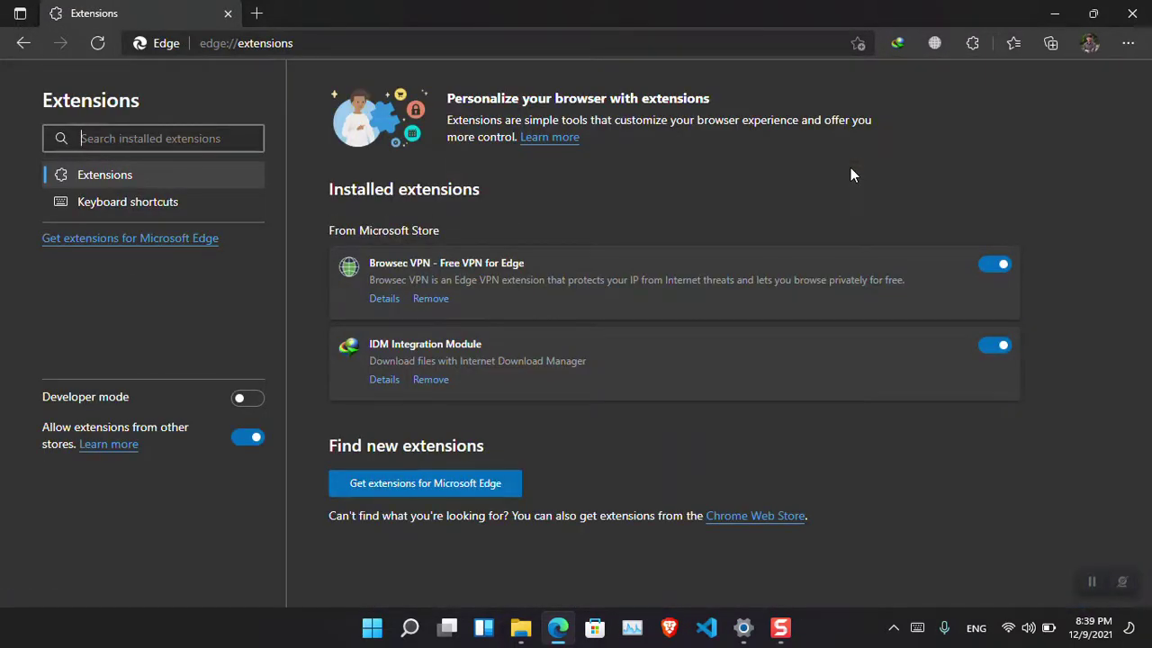
pyautogui.click(467, 490)
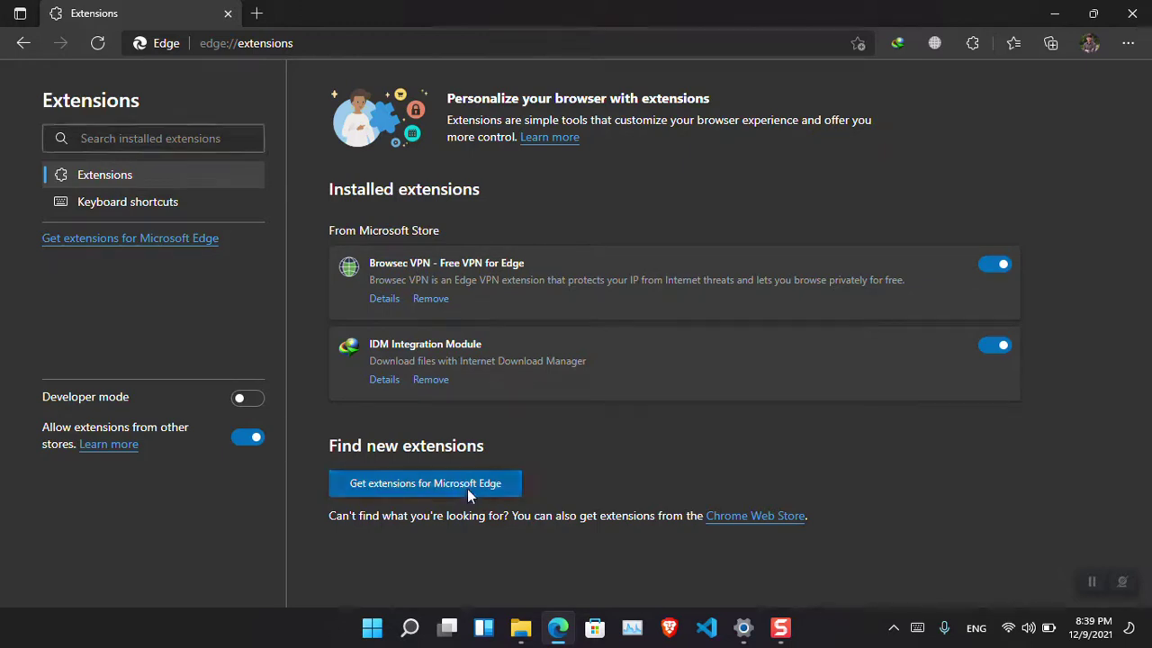
pyautogui.click(104, 11)
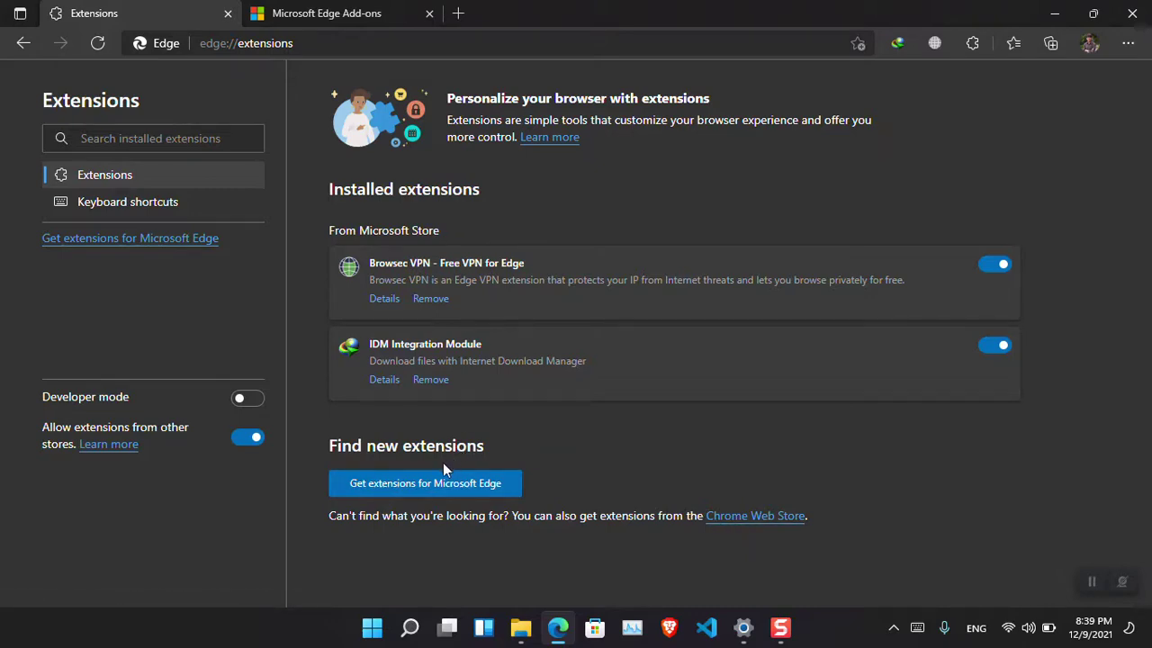
pyautogui.click(320, 11)
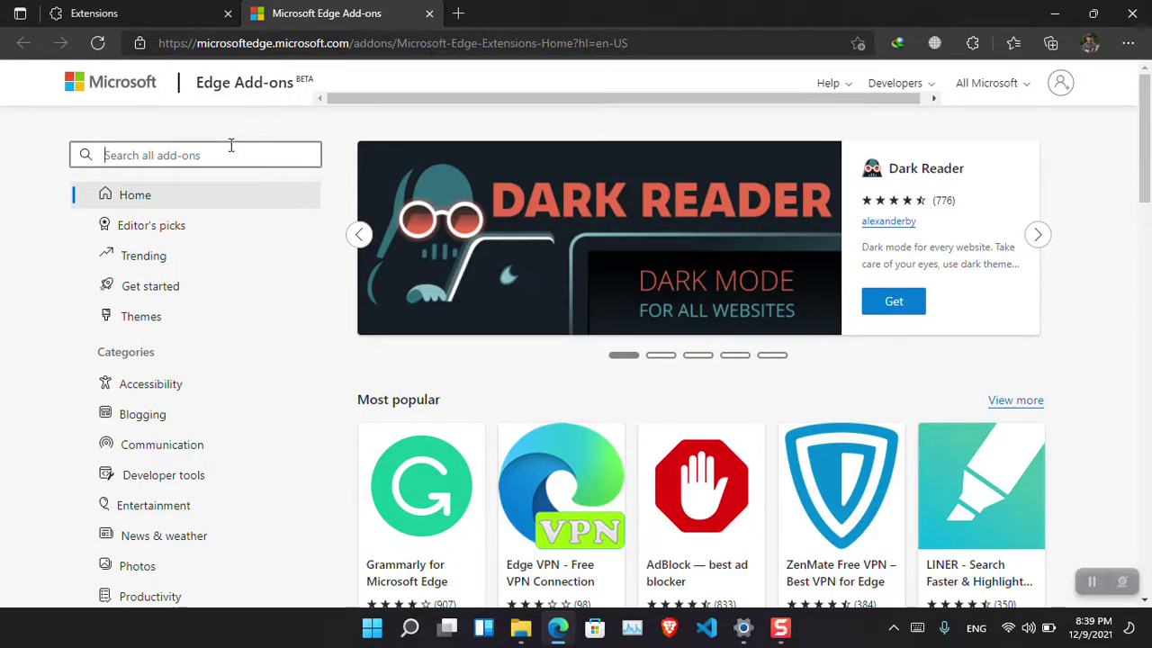
# Step: Search the add-ons for "picture in picture" and add the Smooth Picture in picture extension to the browser
pyautogui.write('picture in picture')
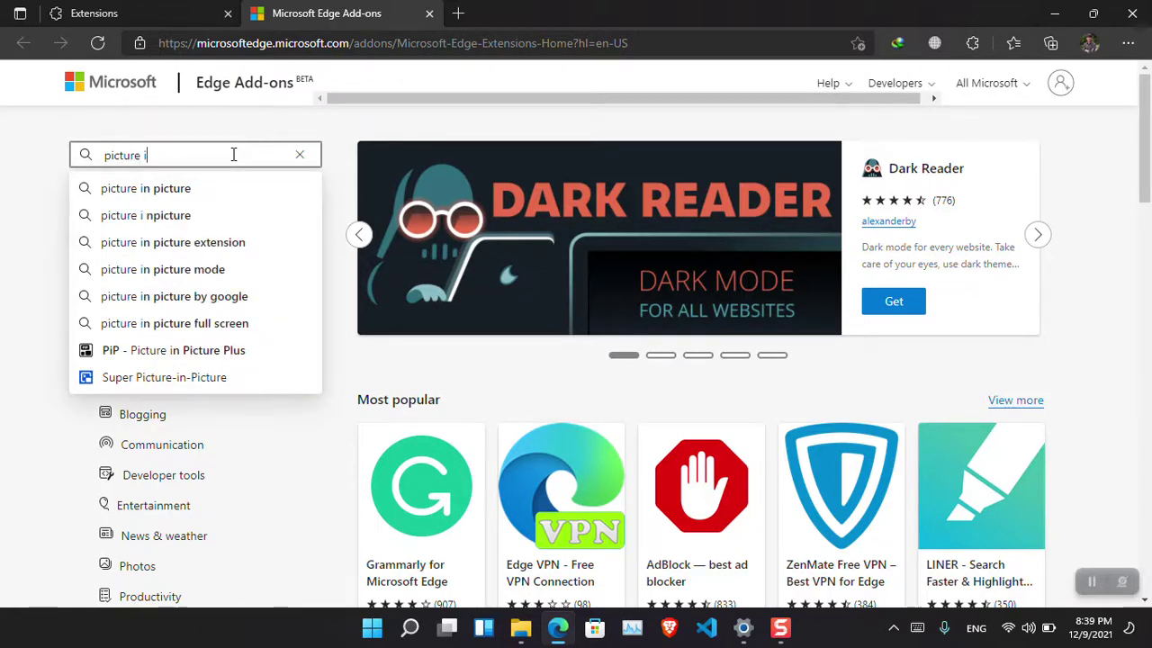
pyautogui.press('Return')
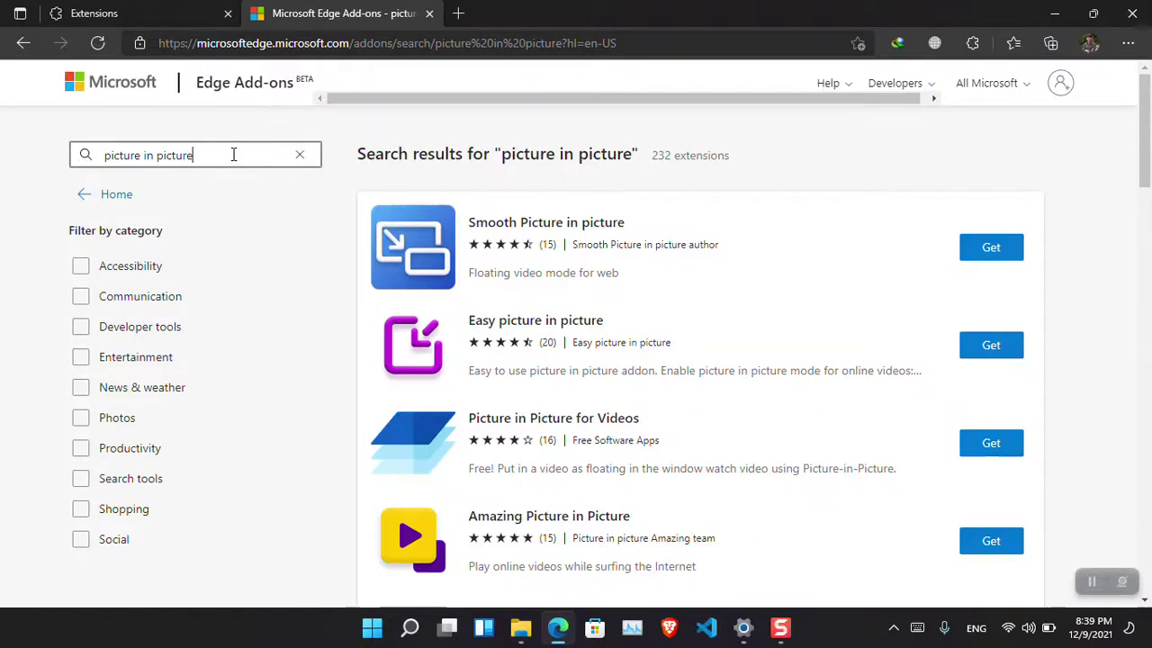
pyautogui.moveTo(1148, 167)
pyautogui.mouseDown()
pyautogui.moveTo(1148, 351)
pyautogui.moveTo(1149, 166)
pyautogui.mouseUp()
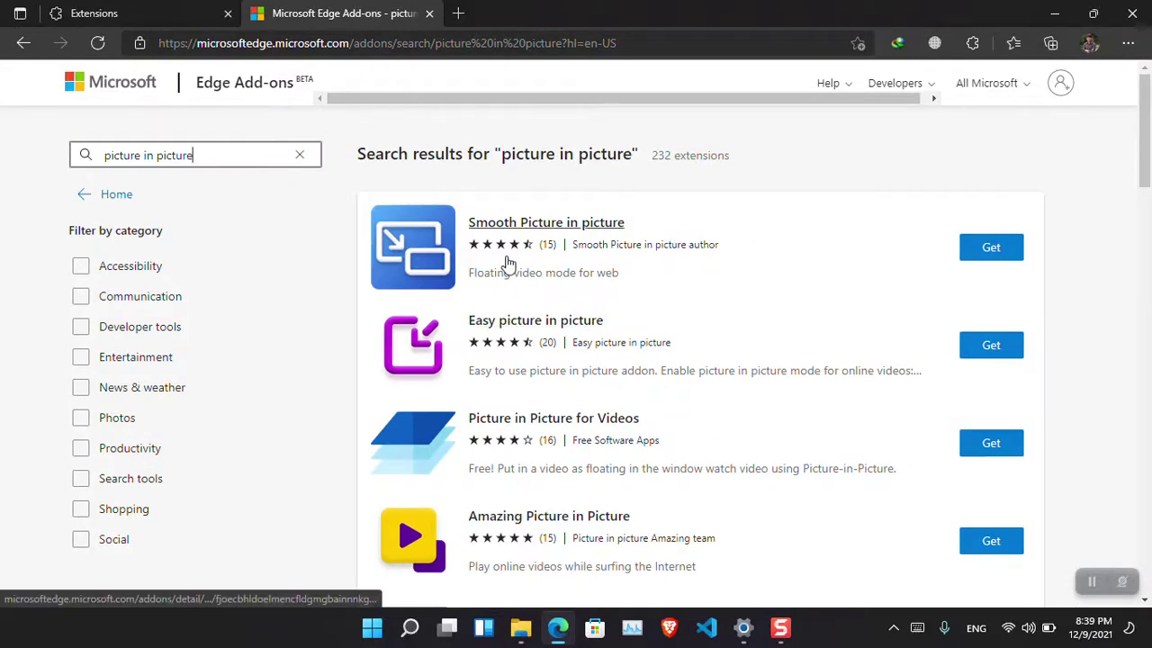
pyautogui.click(1014, 248)
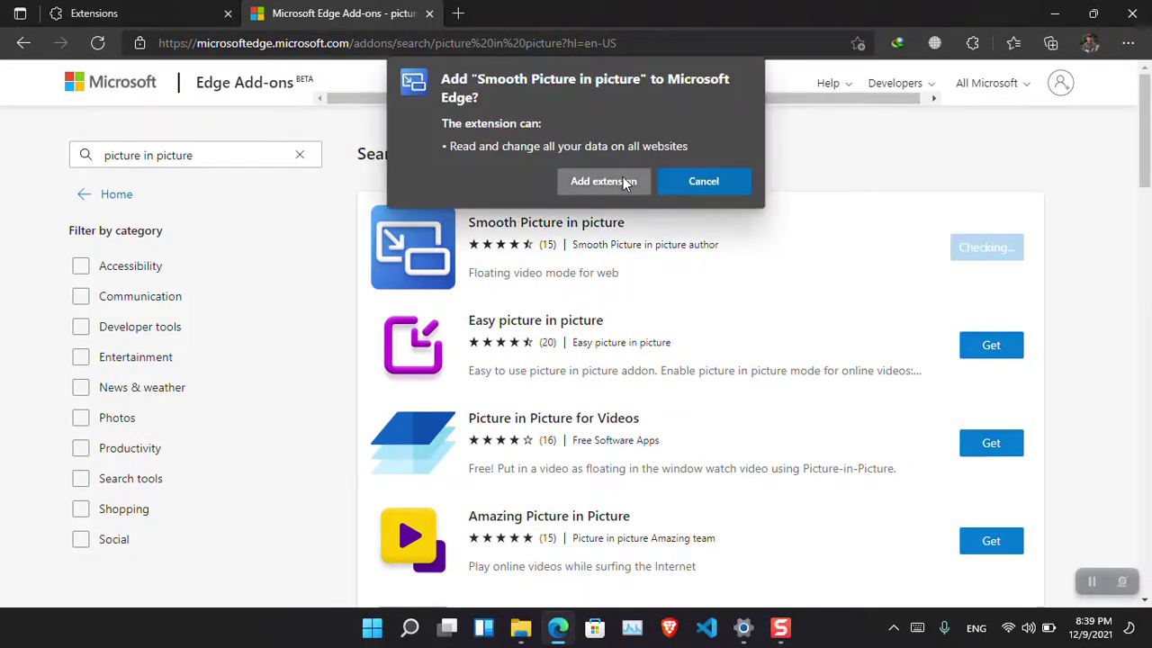
pyautogui.click(632, 183)
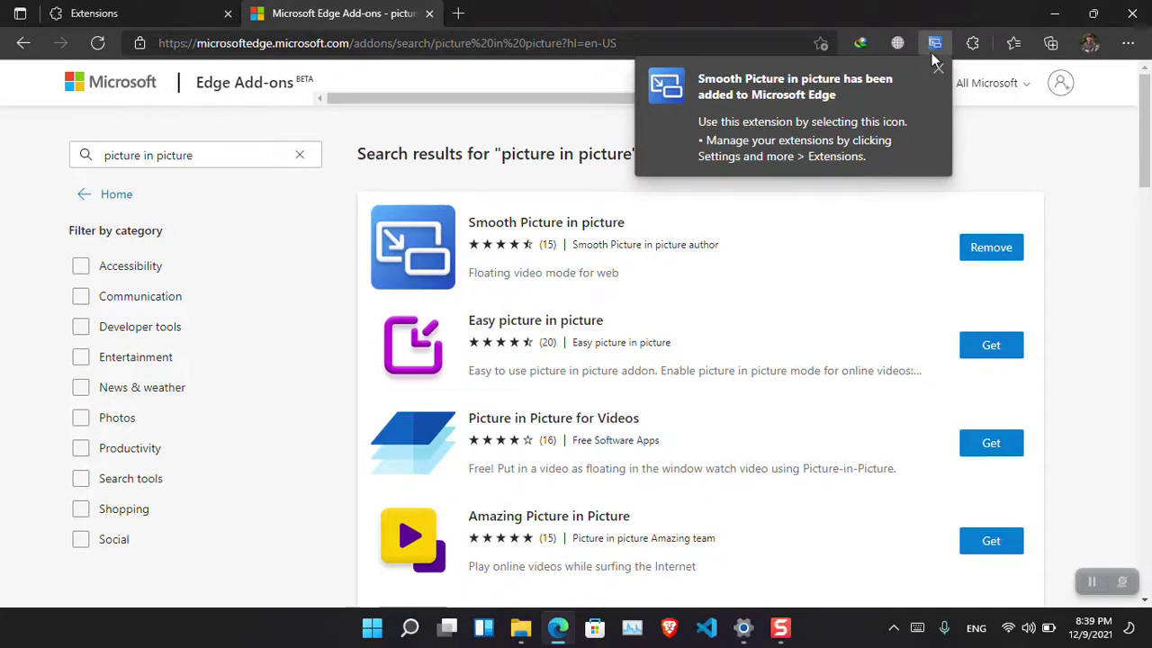
pyautogui.click(939, 70)
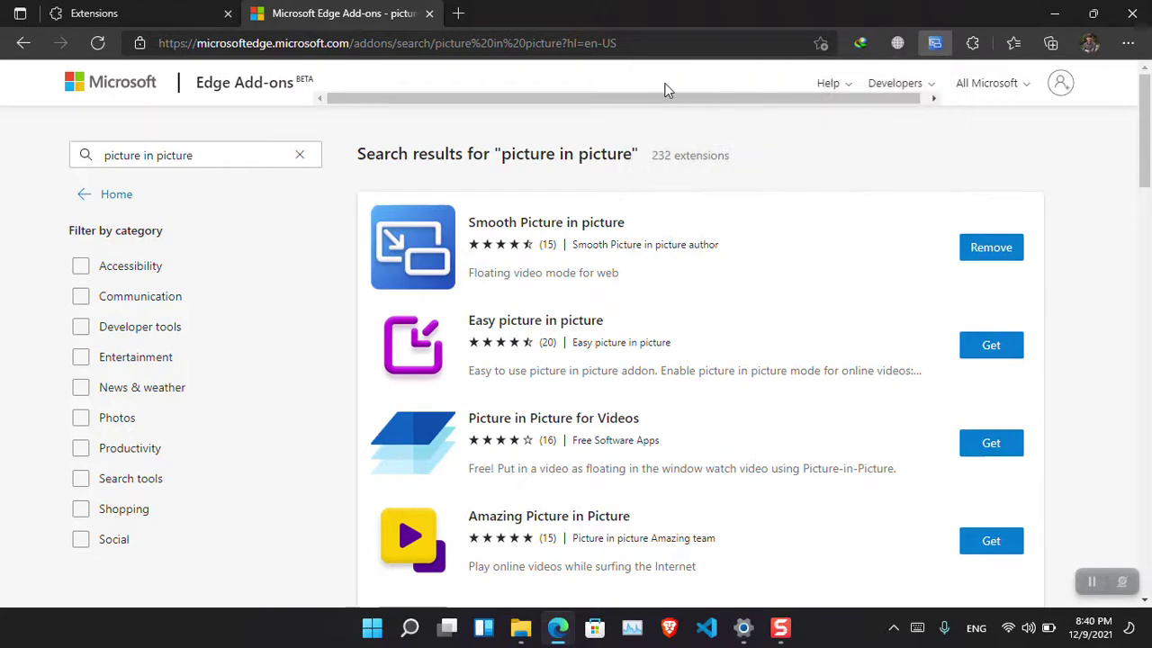
# Step: Open the YouTube channel at youtube.com/techroze in a new tab
pyautogui.click(461, 15)
pyautogui.write('youtube.com/techroze')
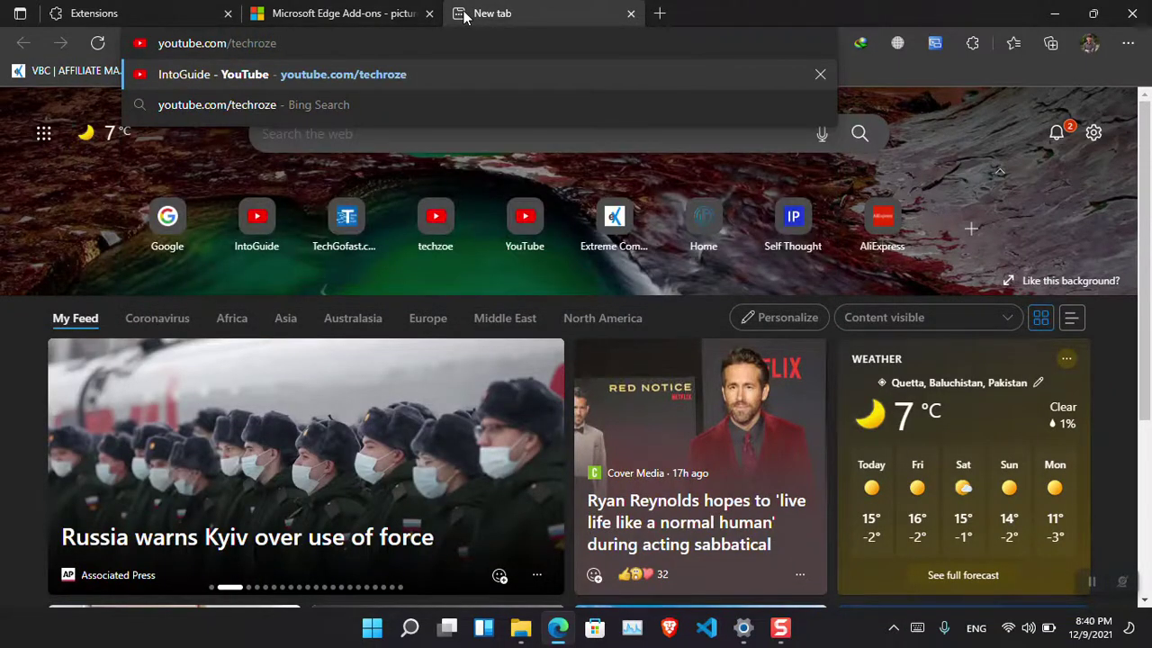
pyautogui.press('Return')
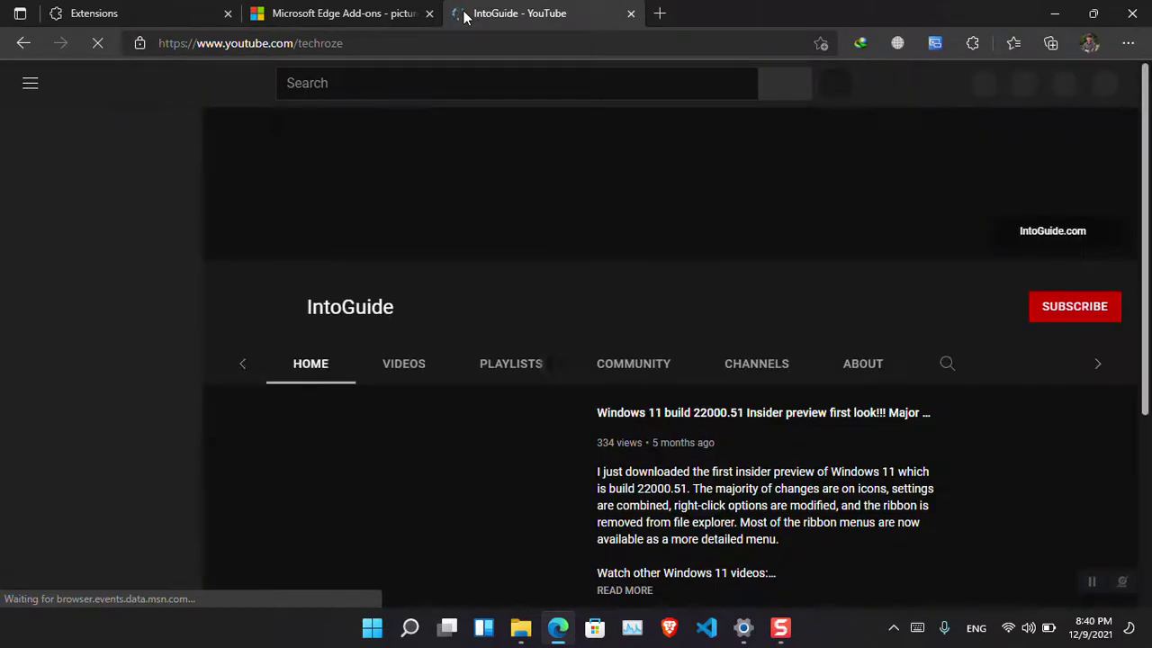
# Step: Lower the system volume to 46
pyautogui.press('XF86AudioLowerVolume')
pyautogui.press('XF86AudioLowerVolume')
pyautogui.press('XF86AudioLowerVolume')
pyautogui.press('XF86AudioLowerVolume')
pyautogui.press('XF86AudioLowerVolume')
pyautogui.press('XF86AudioLowerVolume')
pyautogui.press('XF86AudioLowerVolume')
pyautogui.press('XF86AudioLowerVolume')
pyautogui.press('XF86AudioLowerVolume')
pyautogui.press('XF86AudioLowerVolume')
pyautogui.press('XF86AudioLowerVolume')
pyautogui.press('XF86AudioLowerVolume')
pyautogui.press('XF86AudioLowerVolume')
pyautogui.press('XF86AudioLowerVolume')
pyautogui.press('XF86AudioLowerVolume')
pyautogui.press('XF86AudioLowerVolume')
pyautogui.press('XF86AudioLowerVolume')
pyautogui.press('XF86AudioLowerVolume')
pyautogui.press('XF86AudioLowerVolume')
pyautogui.press('XF86AudioLowerVolume')
pyautogui.press('XF86AudioLowerVolume')
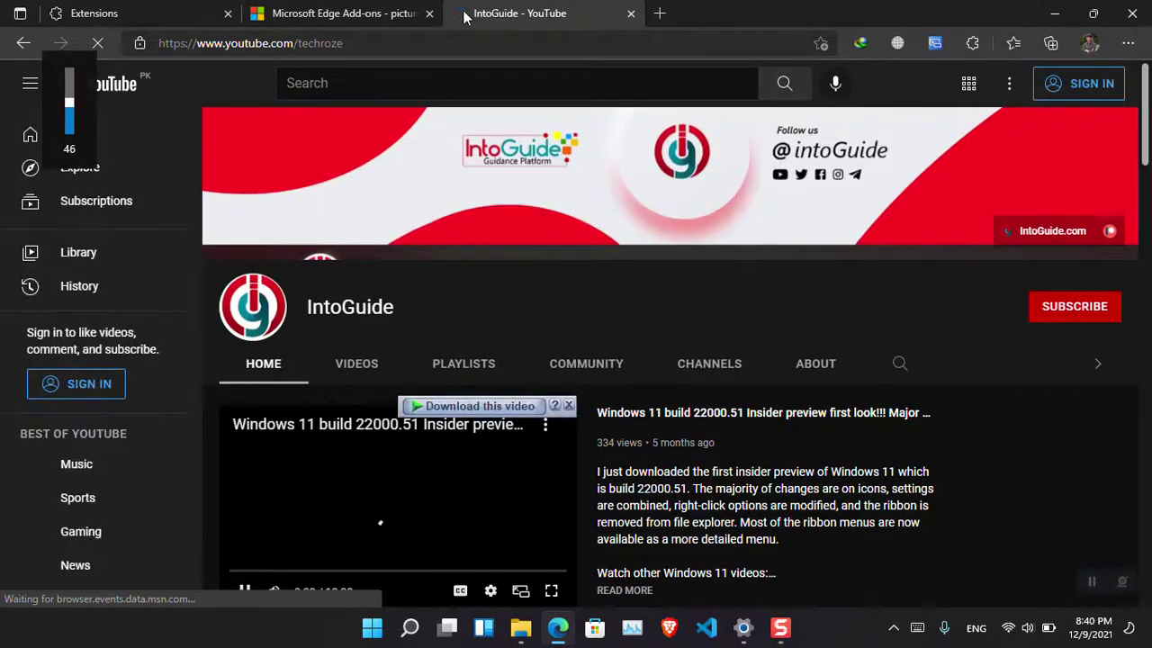
# Step: Play "Configuring Power Options in Windows 11" from the channel's uploaded videos and skip the ads
pyautogui.click(353, 368)
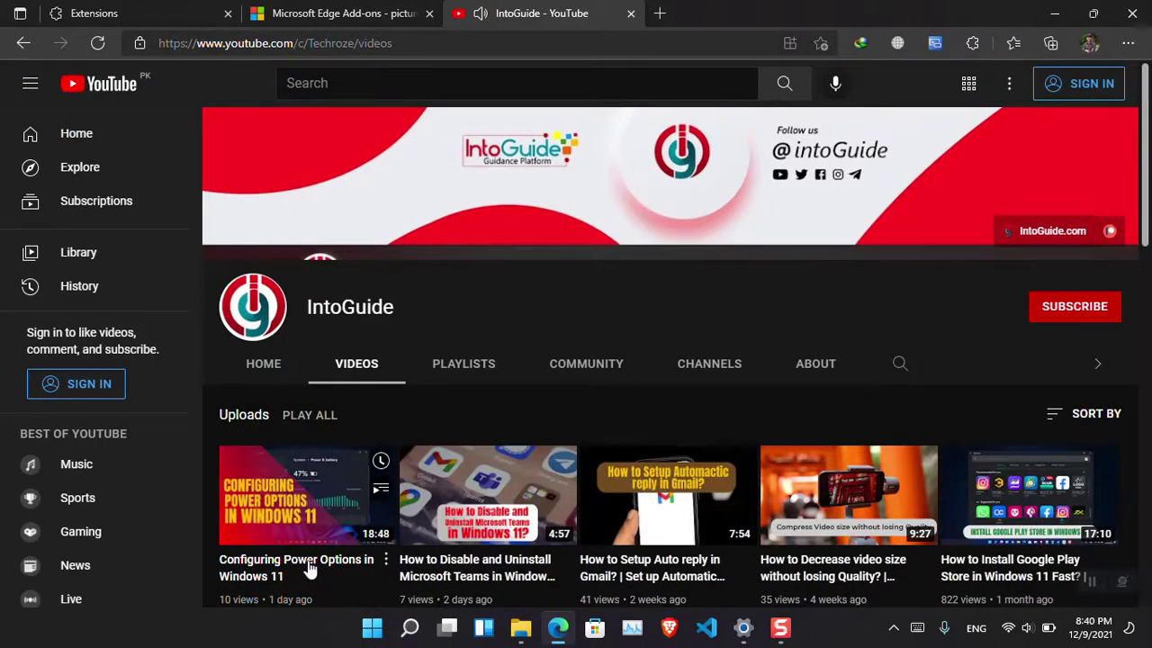
pyautogui.click(309, 500)
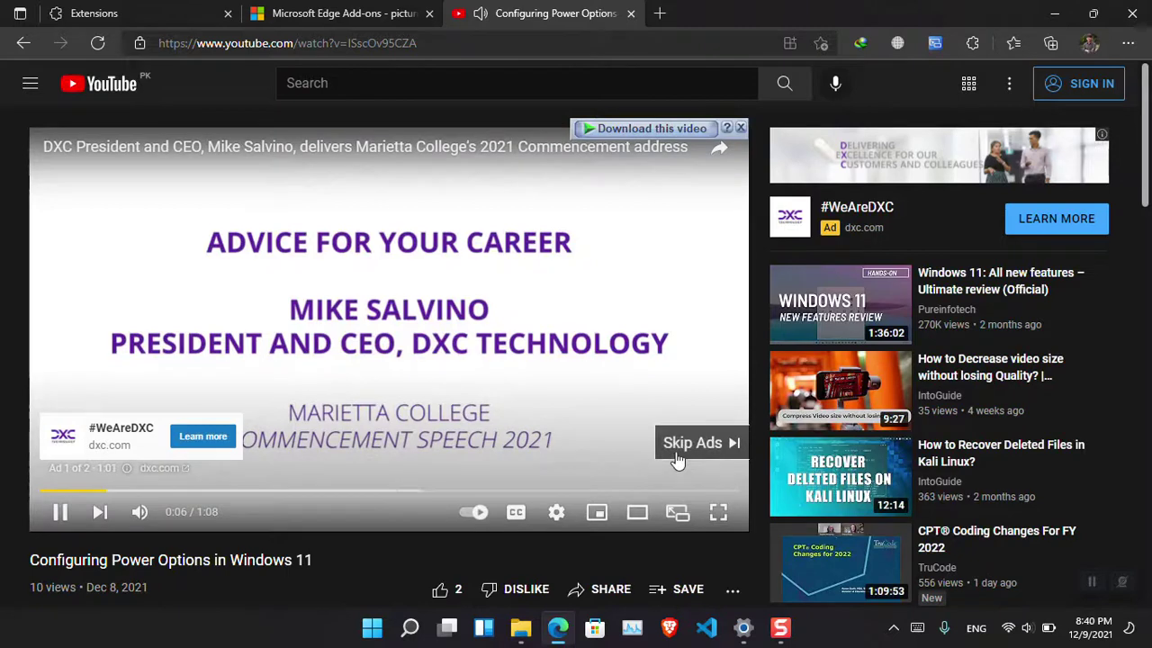
pyautogui.click(677, 460)
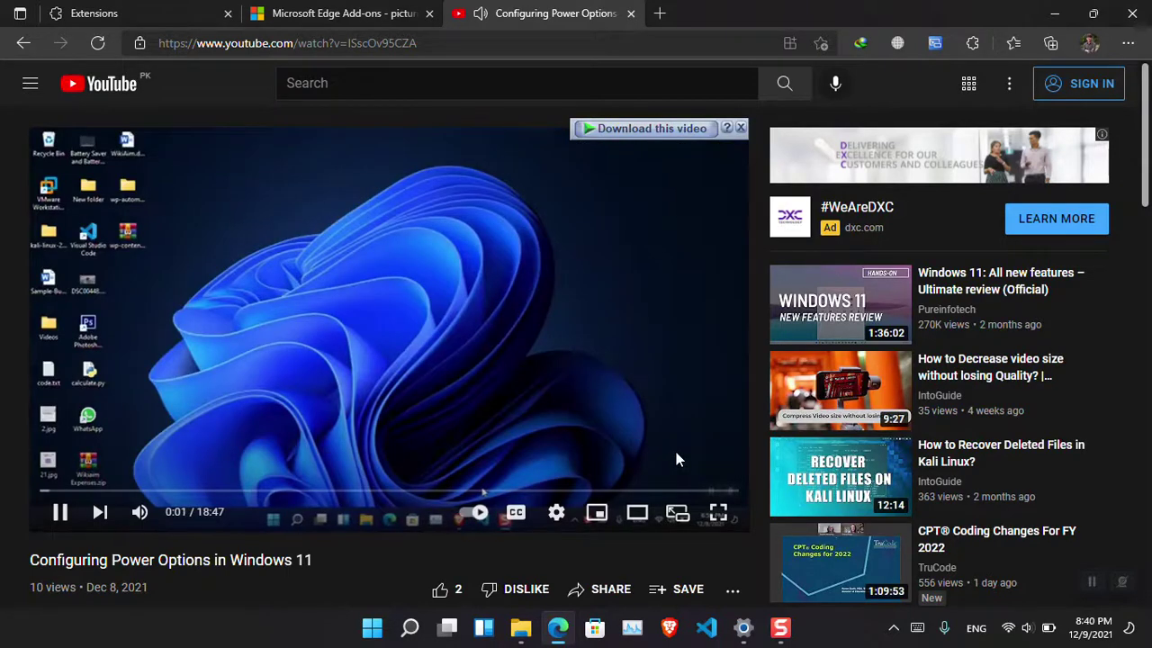
# Step: Pop the video out with the Smooth Picture in picture extension, then enlarge and centre the floating window over the desktop
pyautogui.click(935, 43)
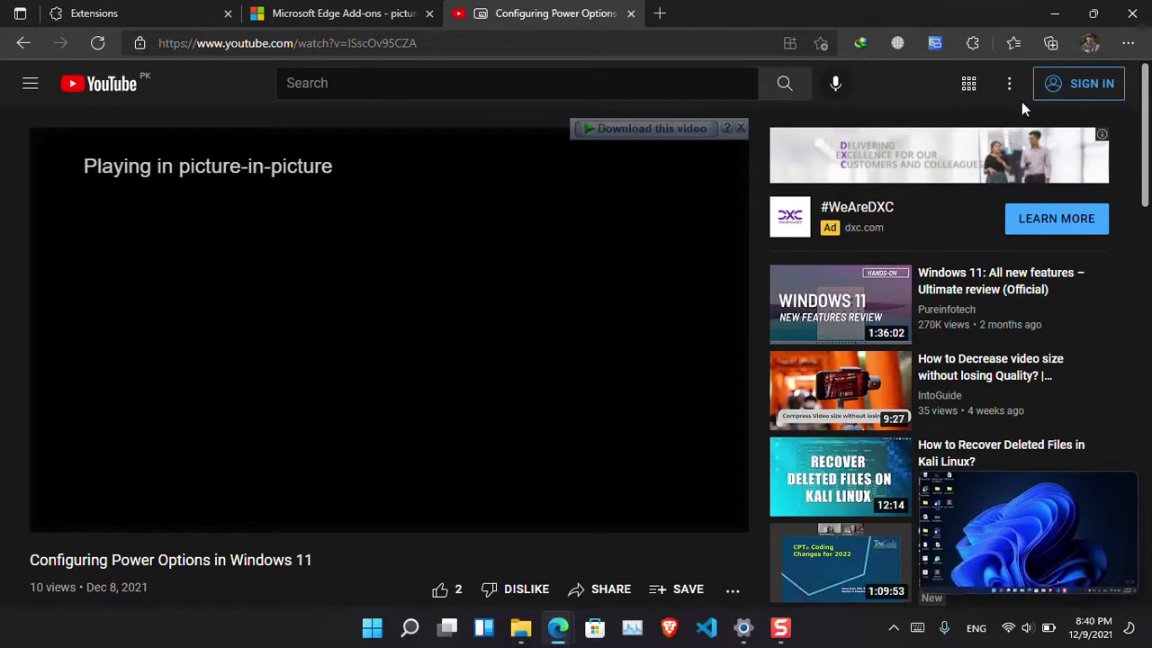
pyautogui.click(1055, 12)
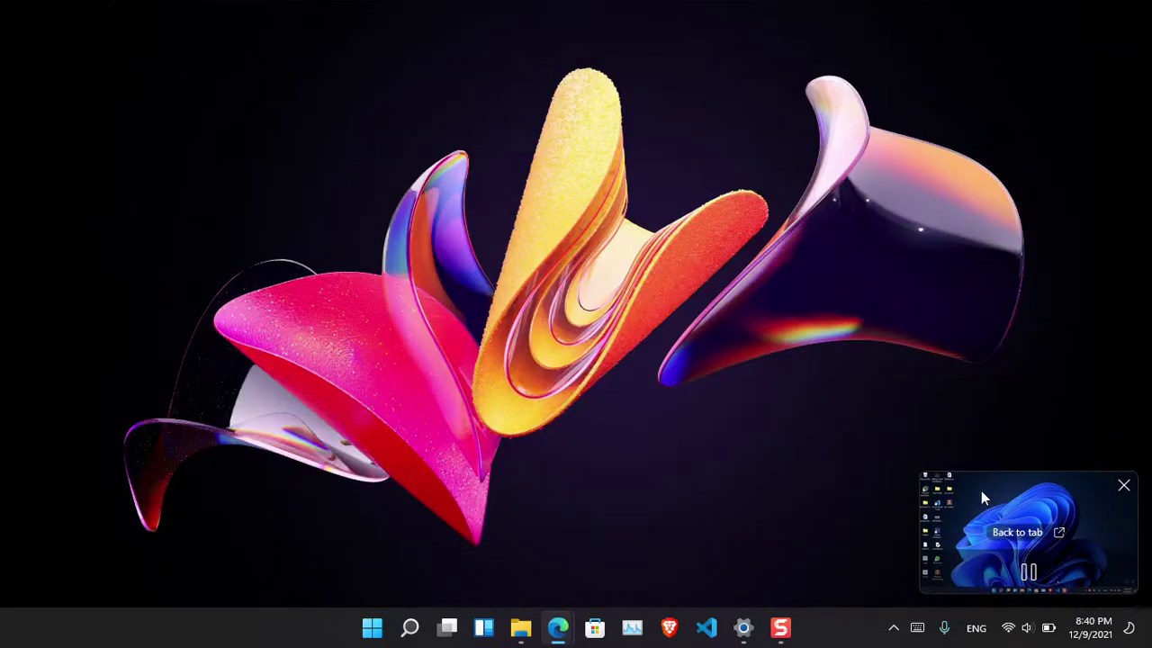
pyautogui.moveTo(923, 474); pyautogui.dragTo(639, 313)
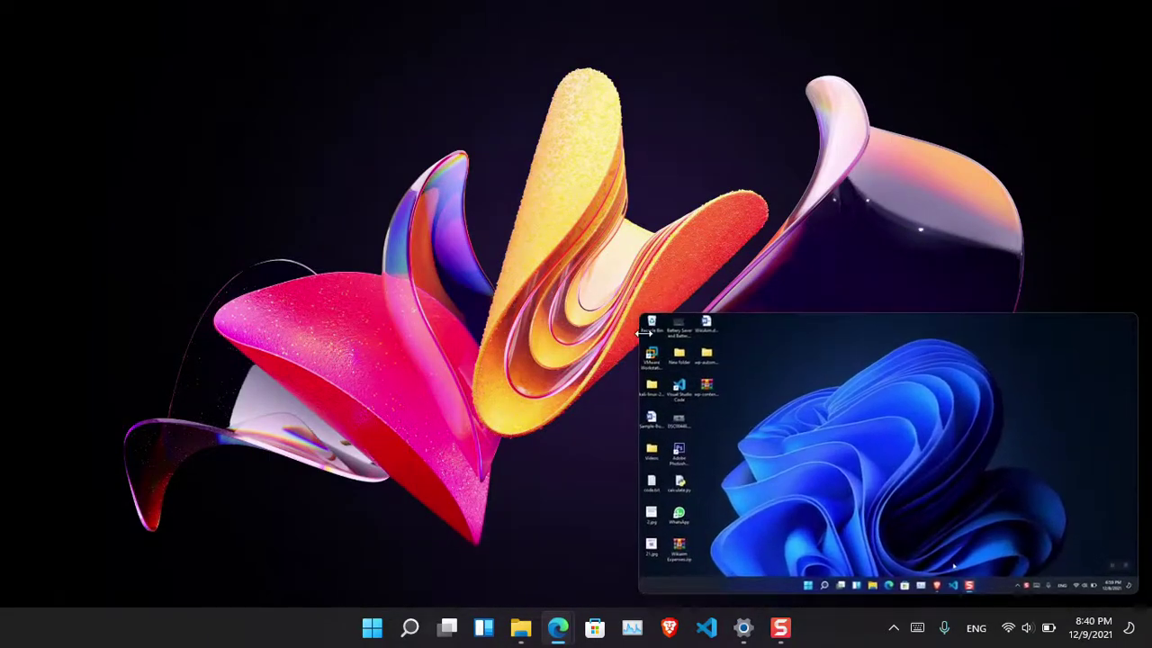
pyautogui.moveTo(852, 330); pyautogui.dragTo(572, 158)
# Step: Preview the open Edge windows and close the Picture in picture window
pyautogui.moveTo(558, 639)
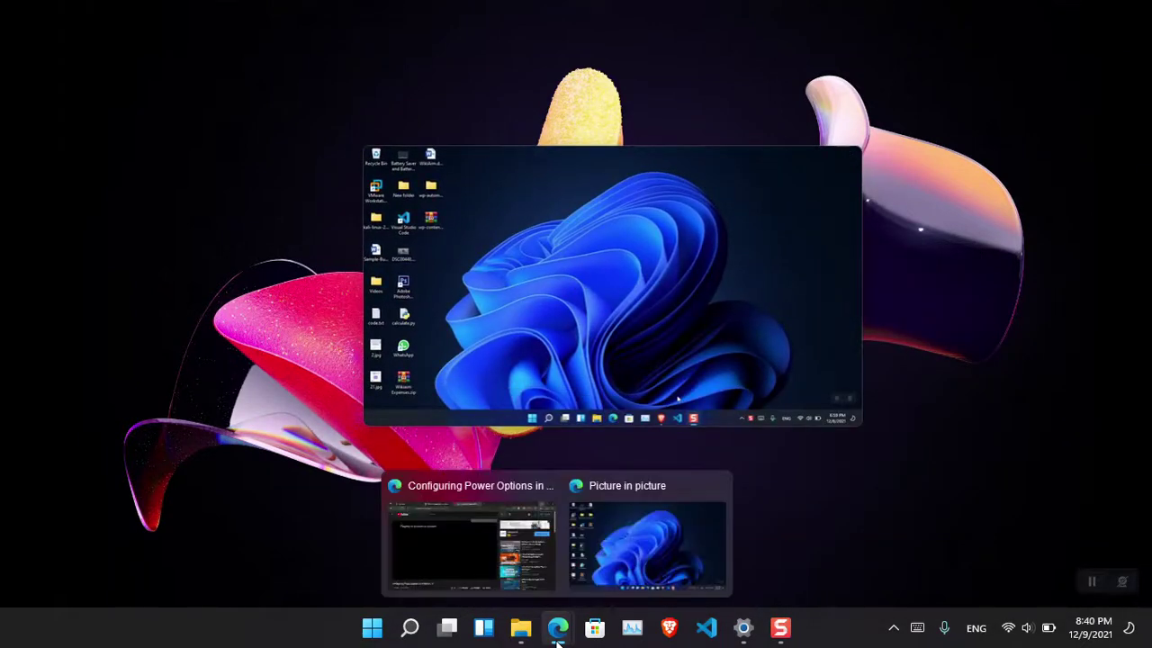
pyautogui.moveTo(636, 562)
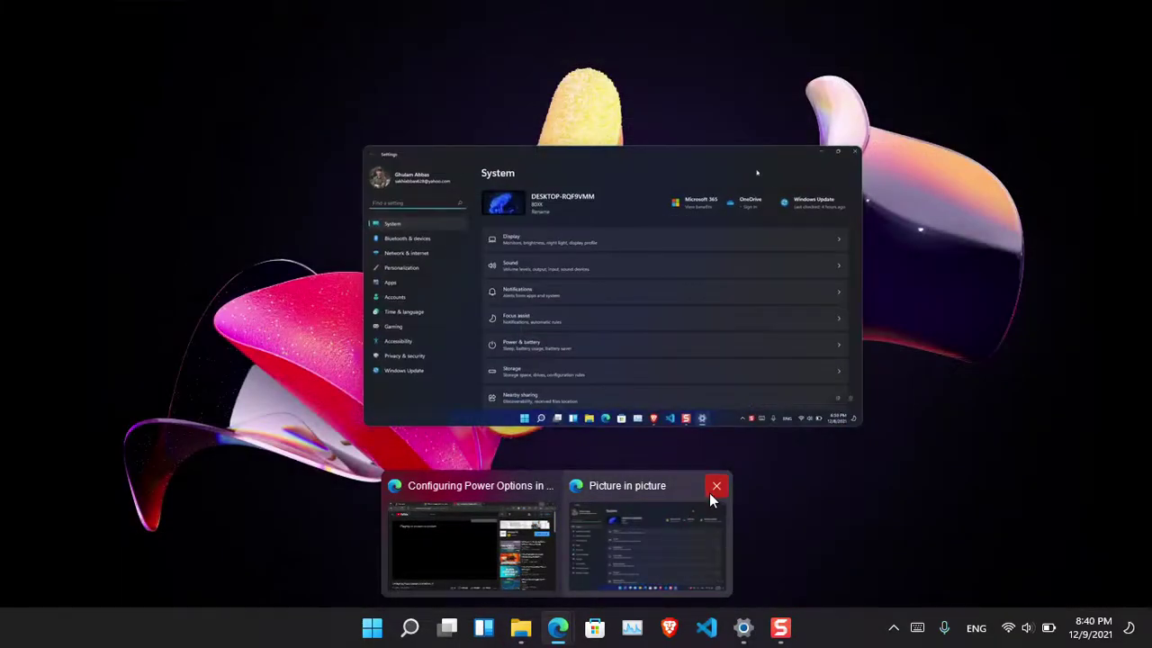
pyautogui.click(714, 486)
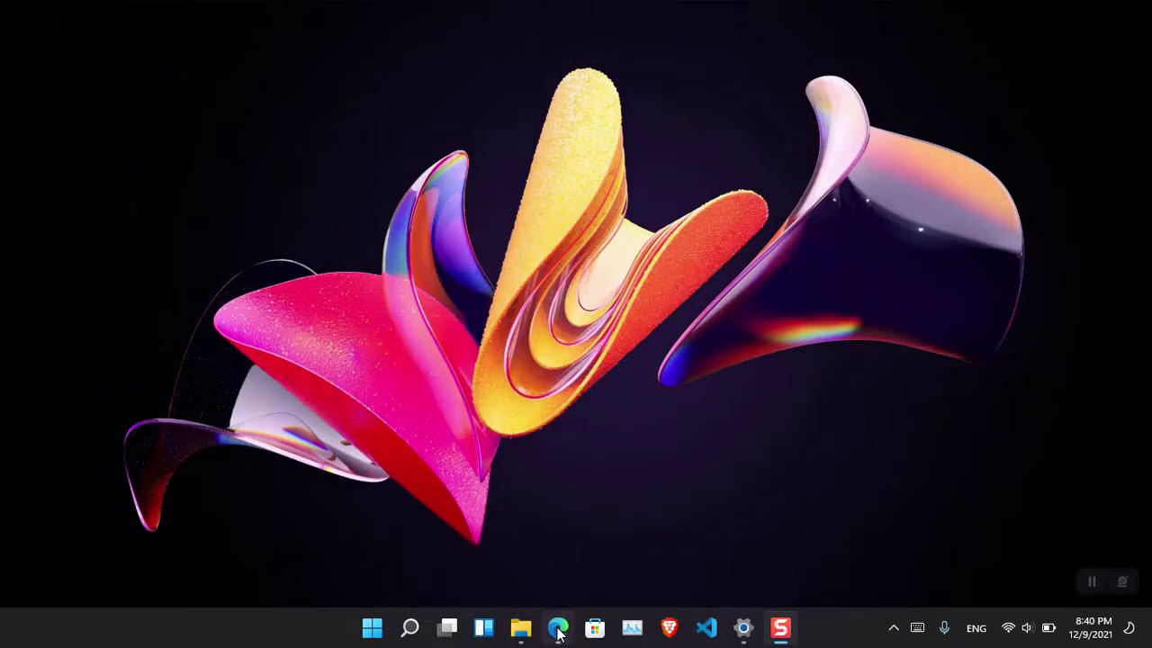
# Step: Restore Edge, pop the YouTube video out with the player's own picture-in-picture control, and enlarge the floating window
pyautogui.click(558, 627)
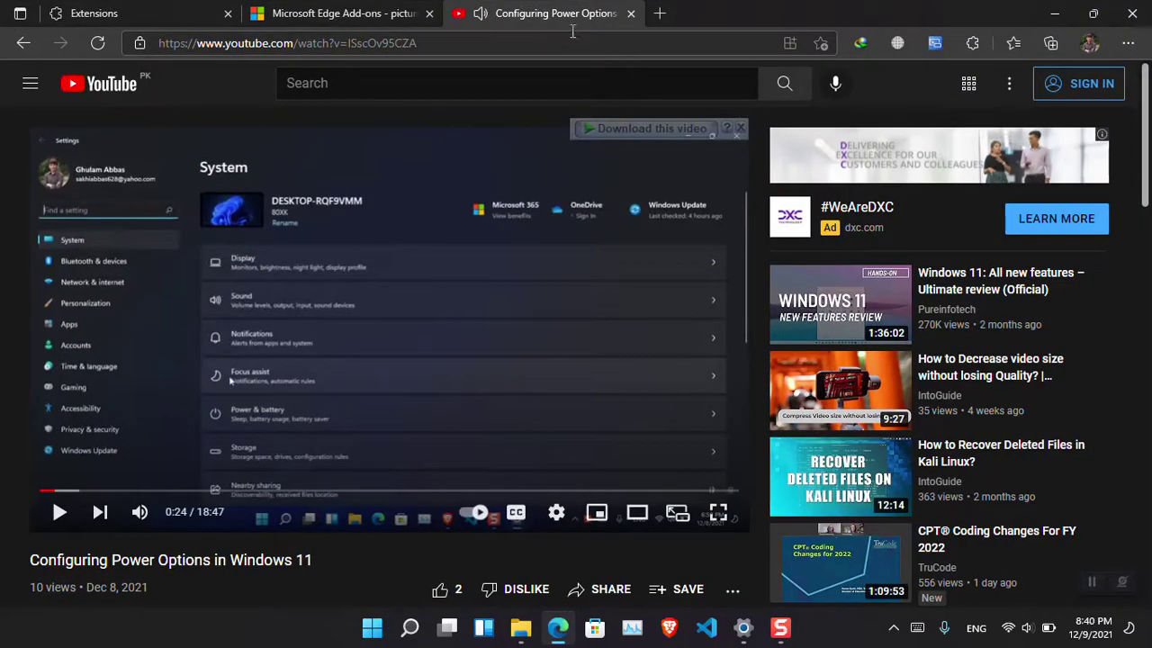
pyautogui.click(680, 517)
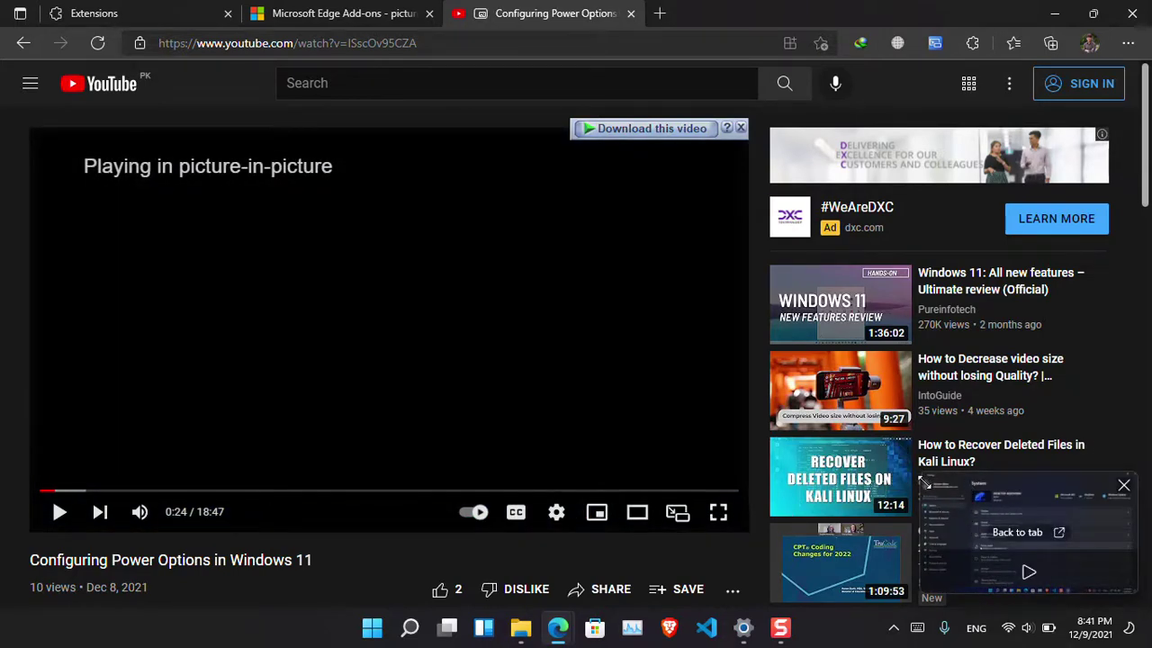
pyautogui.moveTo(924, 483); pyautogui.dragTo(678, 318)
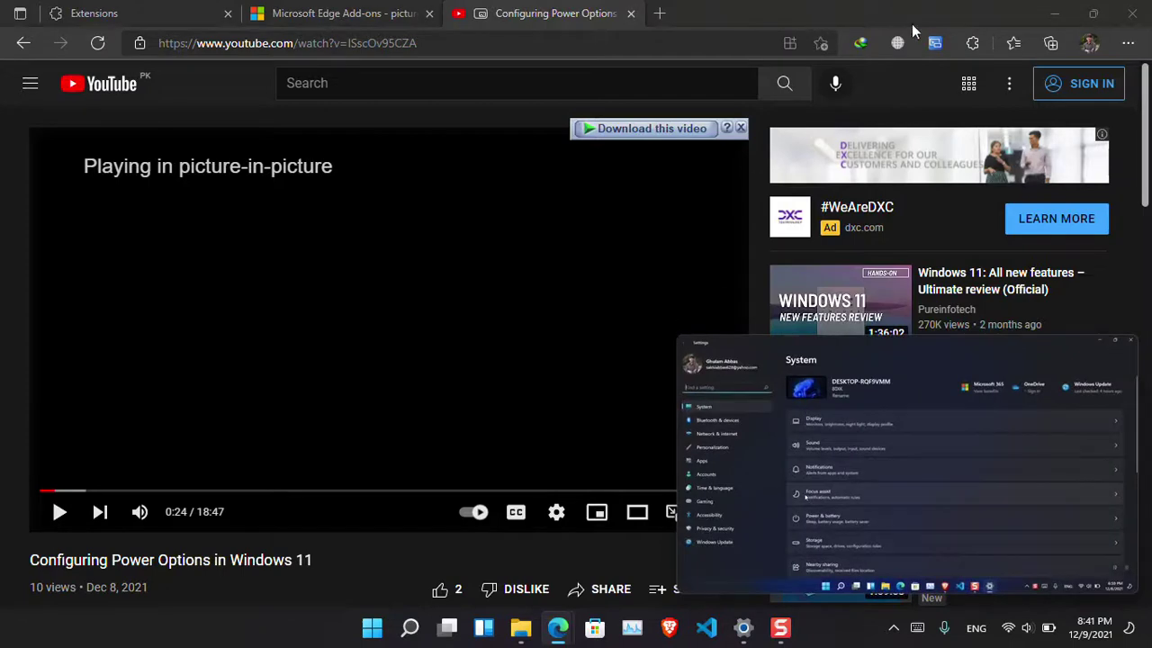
# Step: Close the Edge browser window and switch to the Brave browser
pyautogui.click(1132, 13)
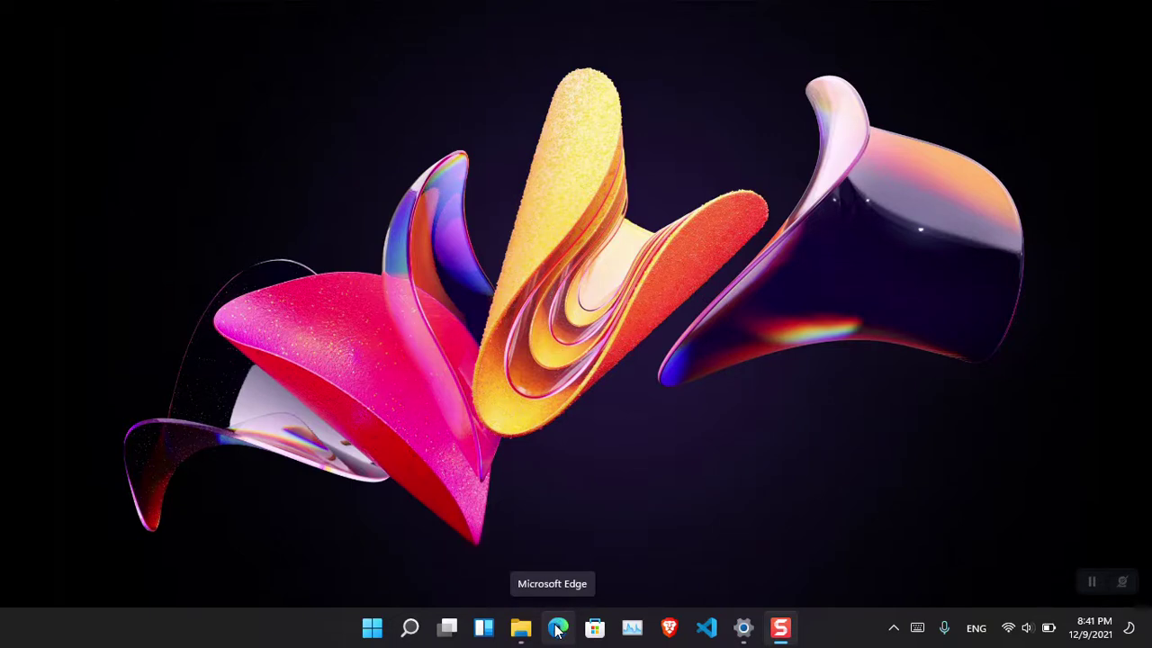
pyautogui.press('super')
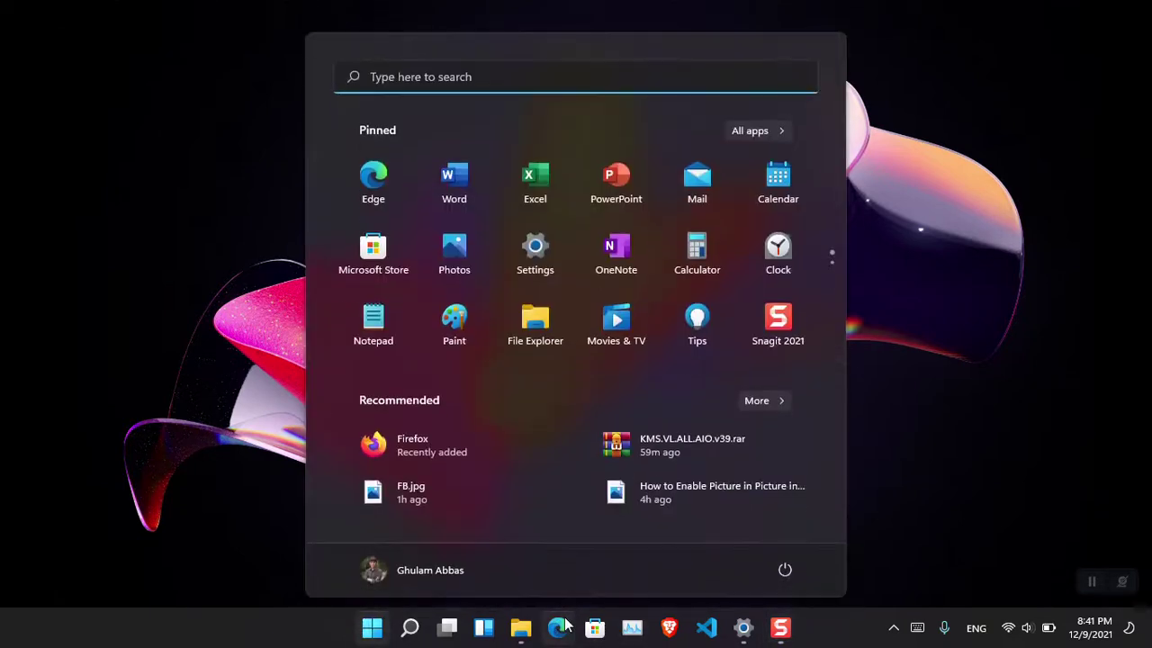
pyautogui.write('chr')
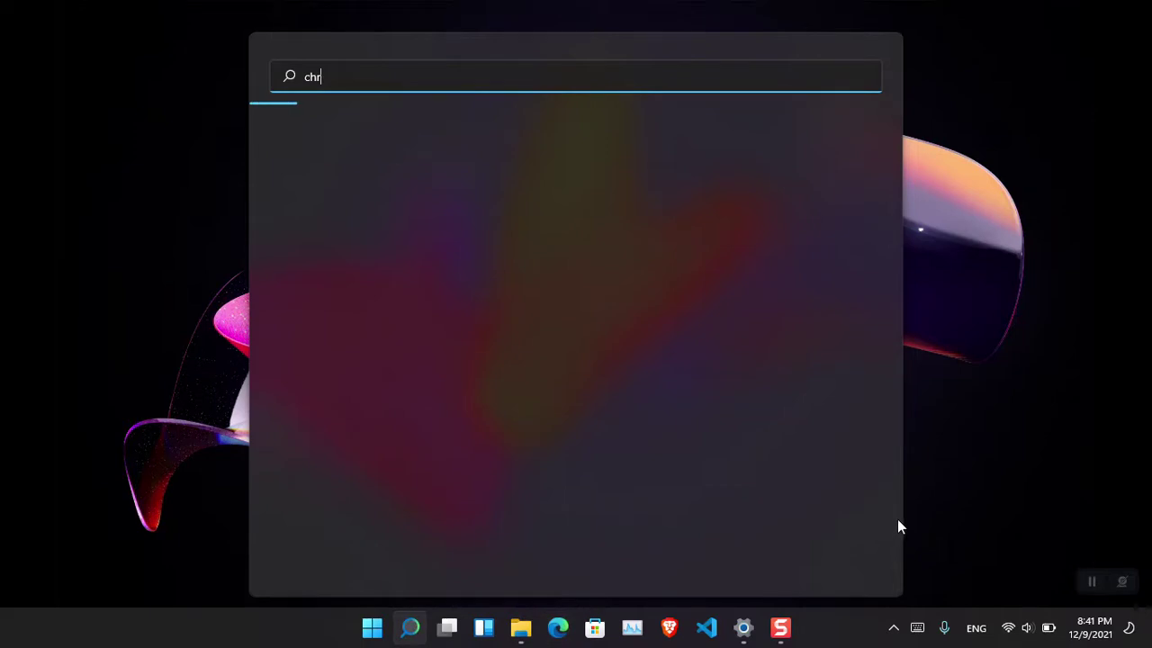
pyautogui.click(677, 633)
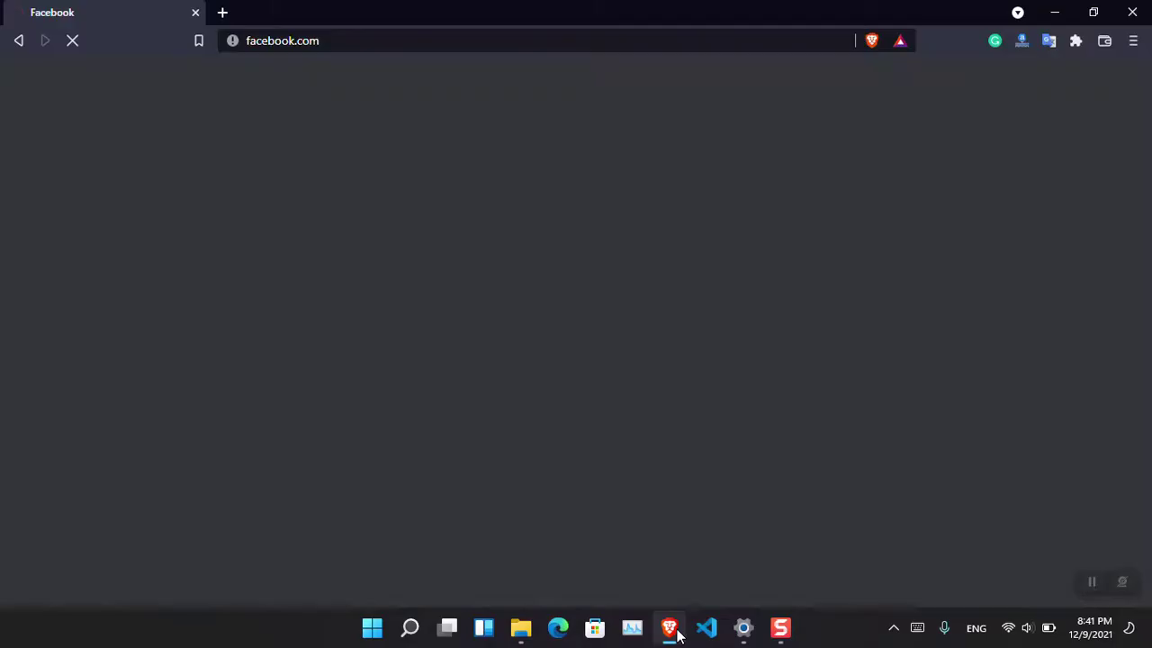
# Step: Open Brave's Extensions page in a new tab
pyautogui.hotkey('ctrl', 't')
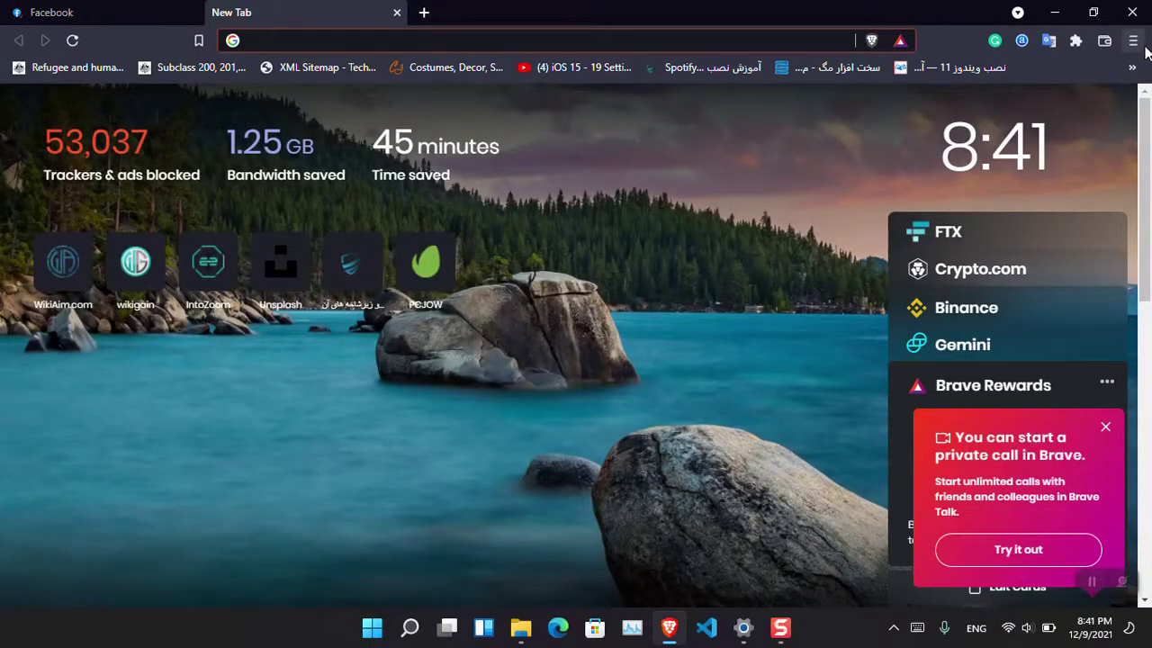
pyautogui.click(1133, 41)
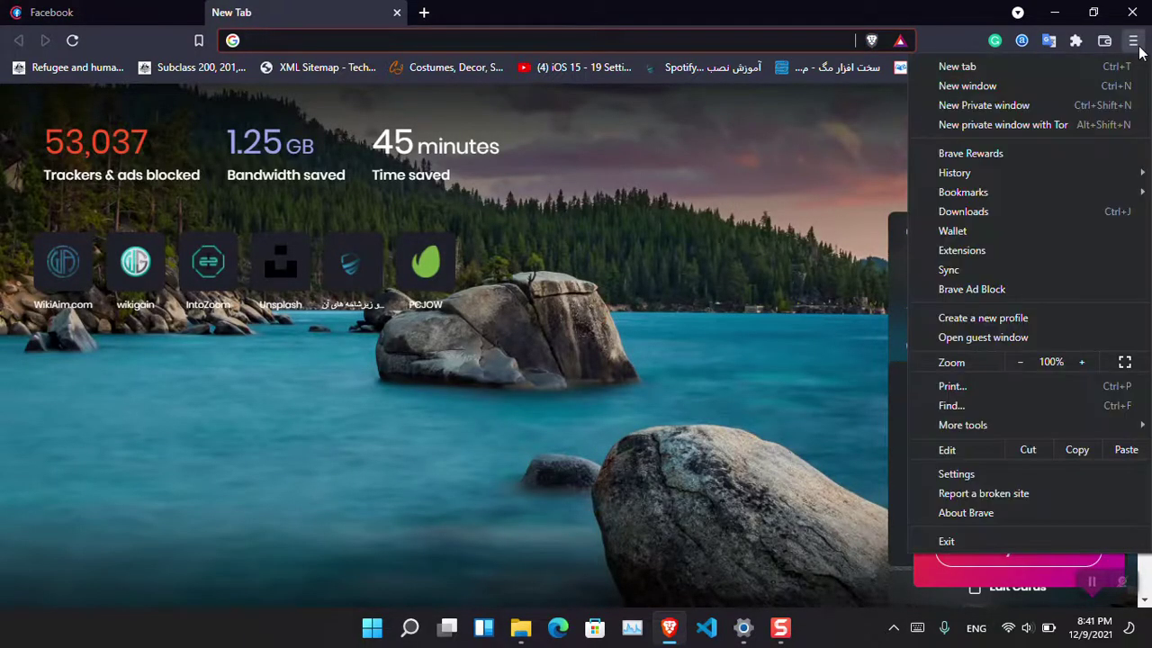
pyautogui.click(994, 252)
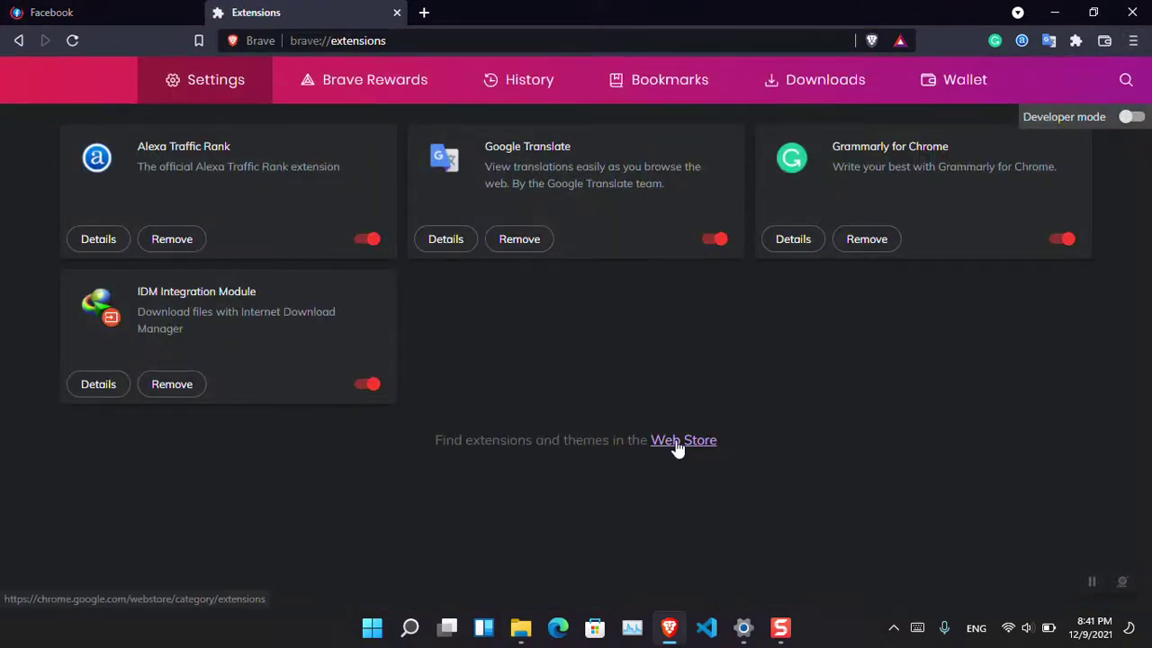
# Step: Open the Chrome Web Store from the Extensions page and search it for "picture in picture"
pyautogui.click(675, 445)
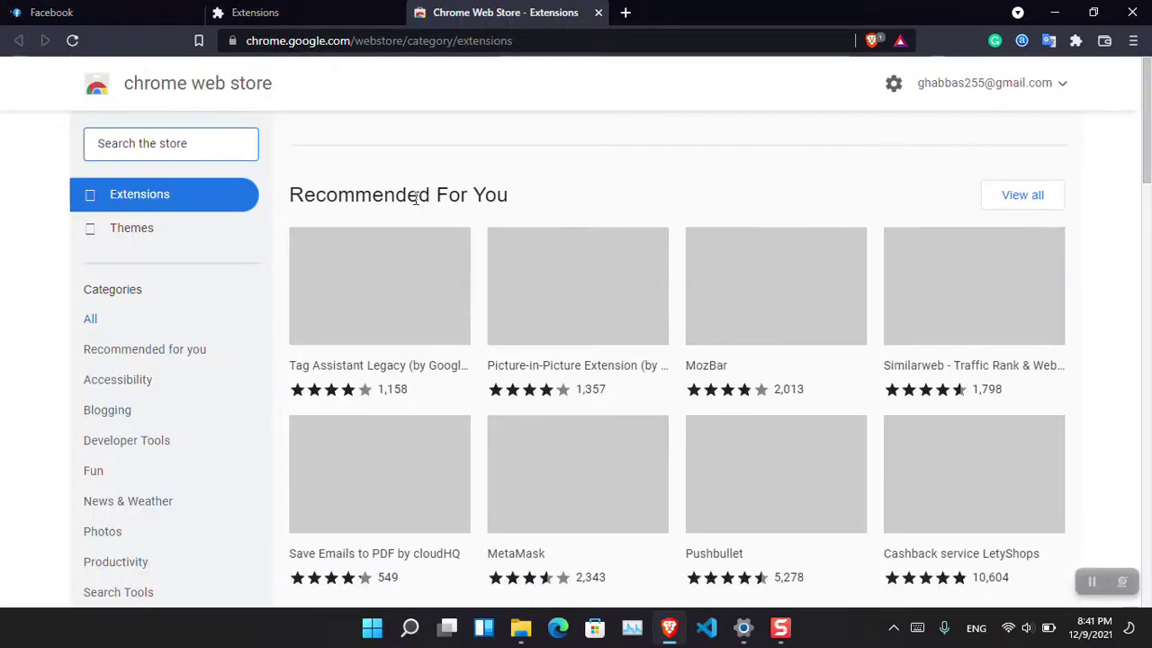
pyautogui.click(185, 143)
pyautogui.write('picutre')
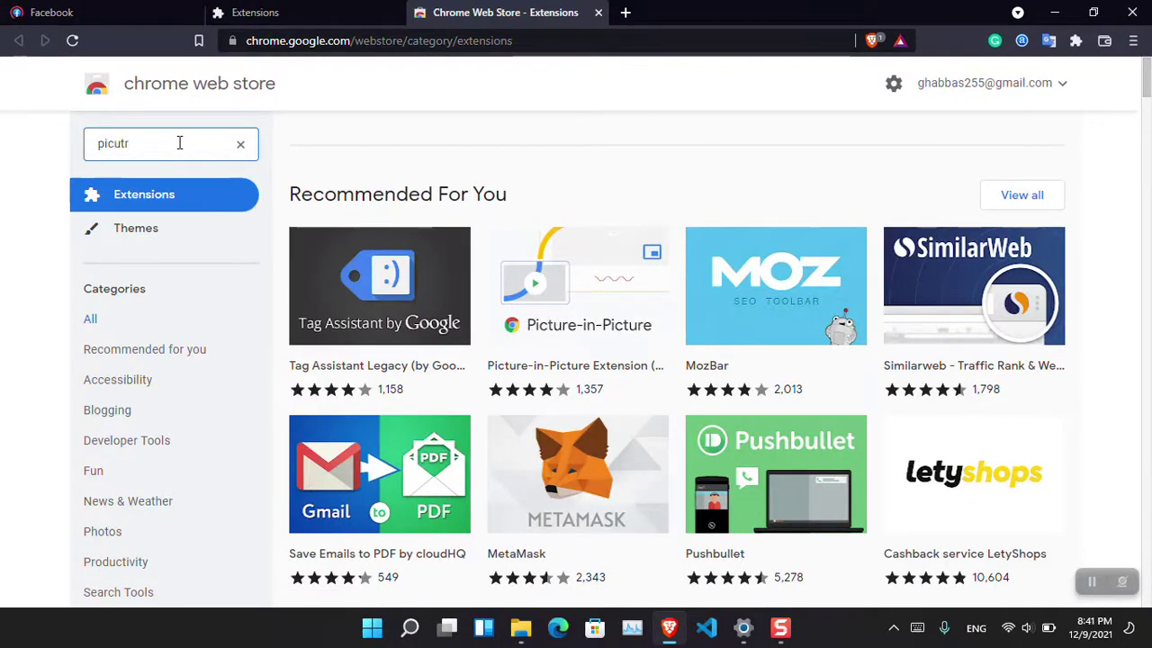
pyautogui.press('BackSpace')
pyautogui.press('BackSpace')
pyautogui.press('BackSpace')
pyautogui.write('ture in')
pyautogui.press('Down')
pyautogui.press('Return')
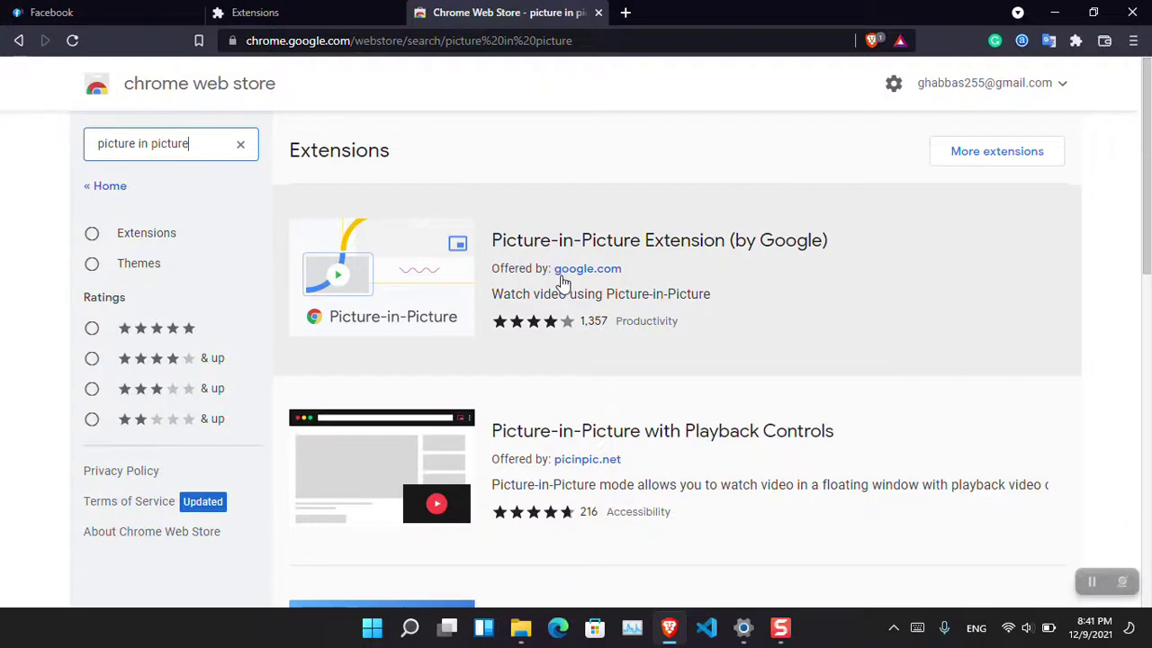
# Step: Add the Picture-in-Picture Extension (by Google) to Brave and dismiss the installation notice
pyautogui.click(548, 251)
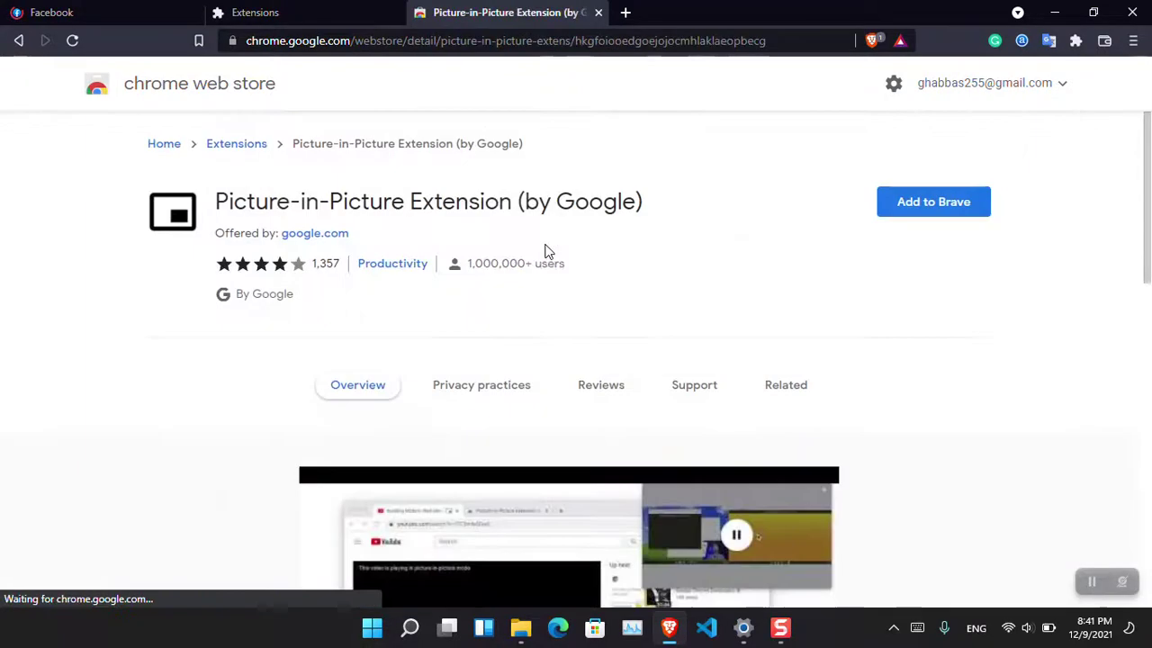
pyautogui.click(917, 220)
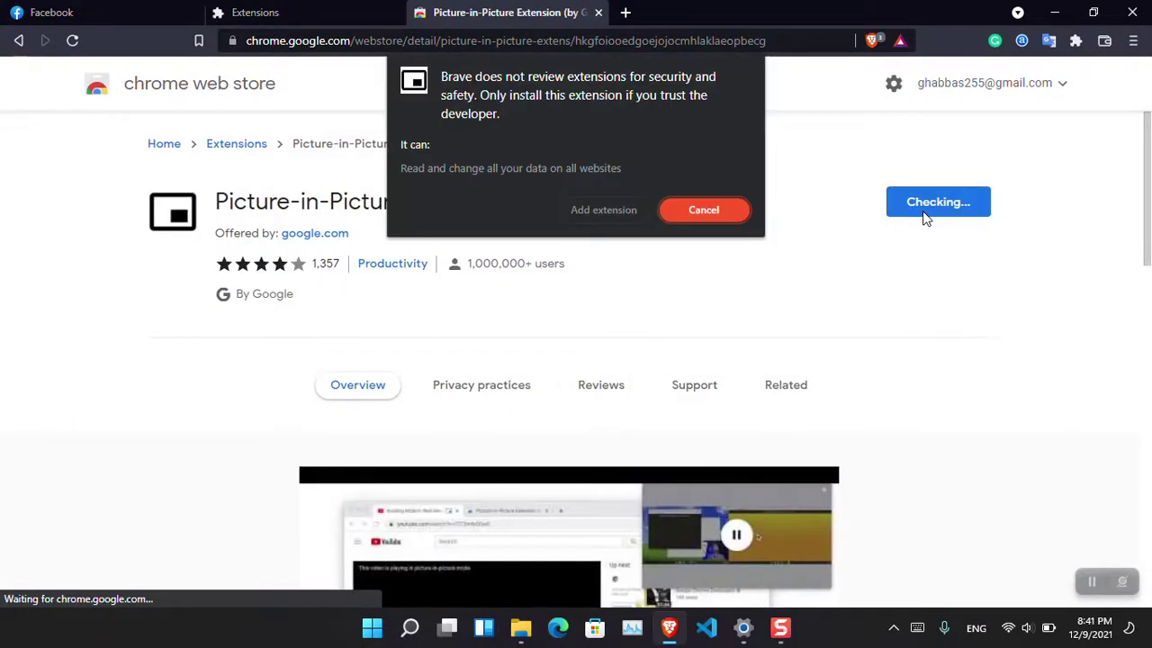
pyautogui.click(622, 211)
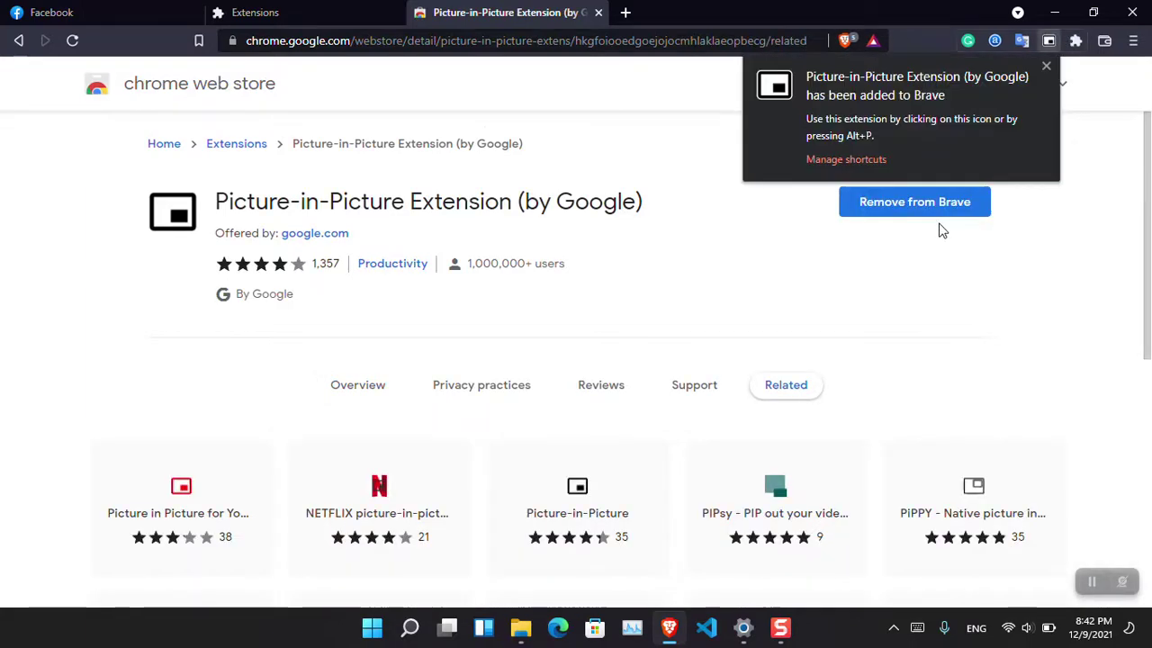
pyautogui.click(1046, 65)
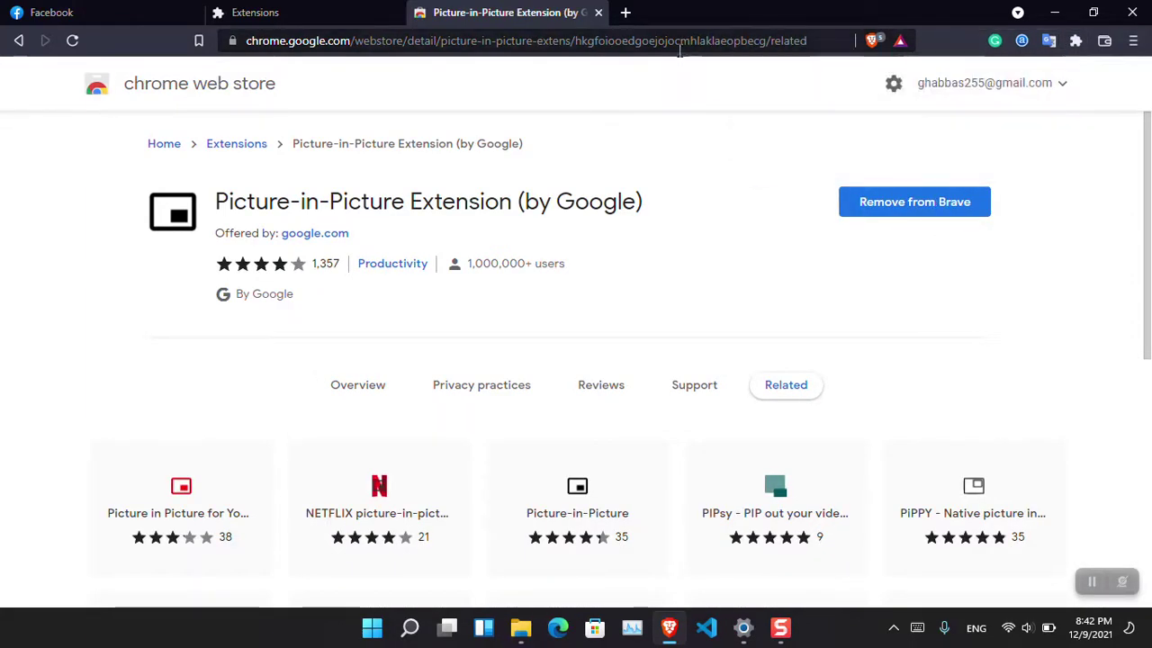
# Step: Go to youtube.com/techroze and open the video on disabling and uninstalling Microsoft Teams from the channel's uploads
pyautogui.click(663, 43)
pyautogui.write('youtube.com/te')
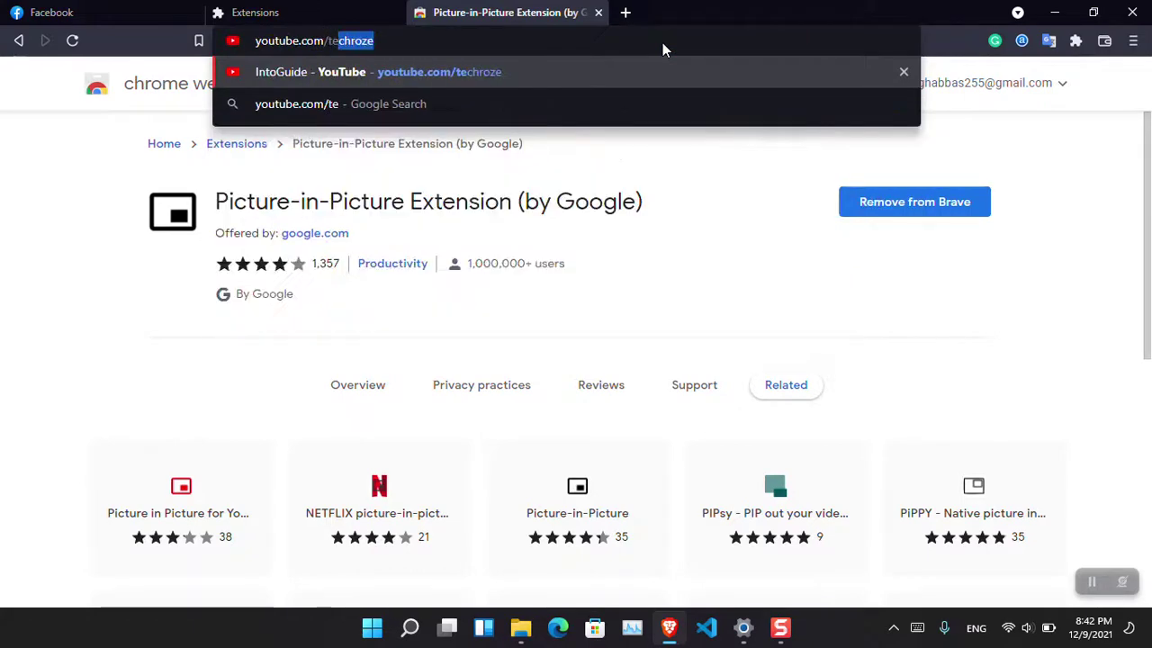
pyautogui.press('Return')
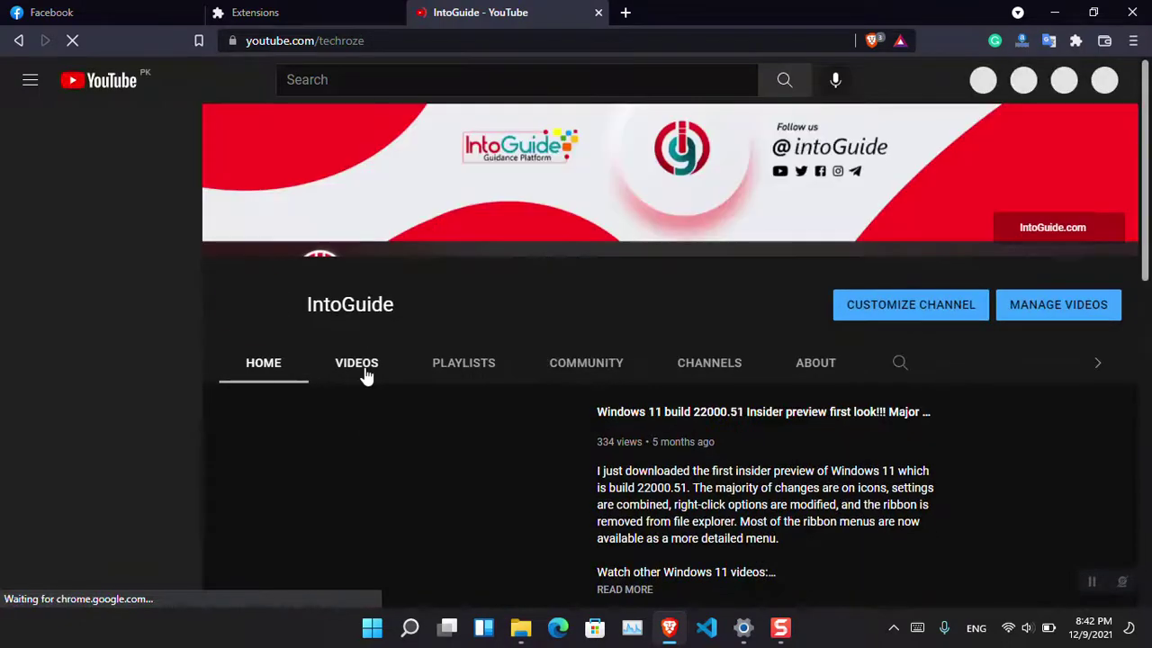
pyautogui.click(366, 376)
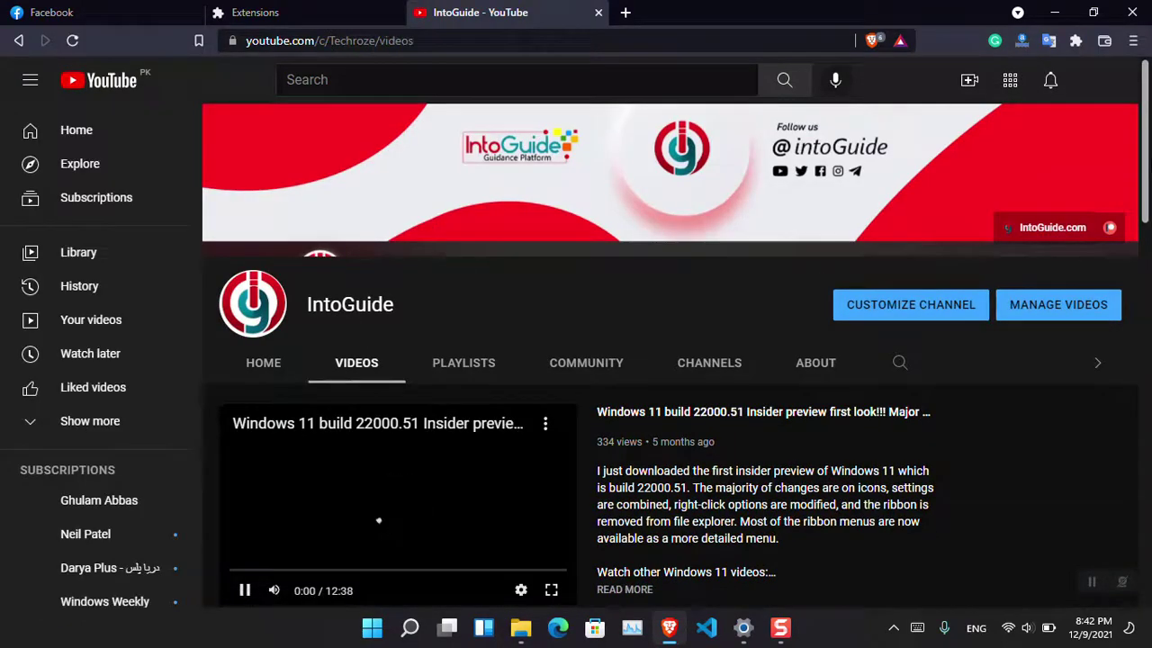
pyautogui.scroll(-2, 490, 317)
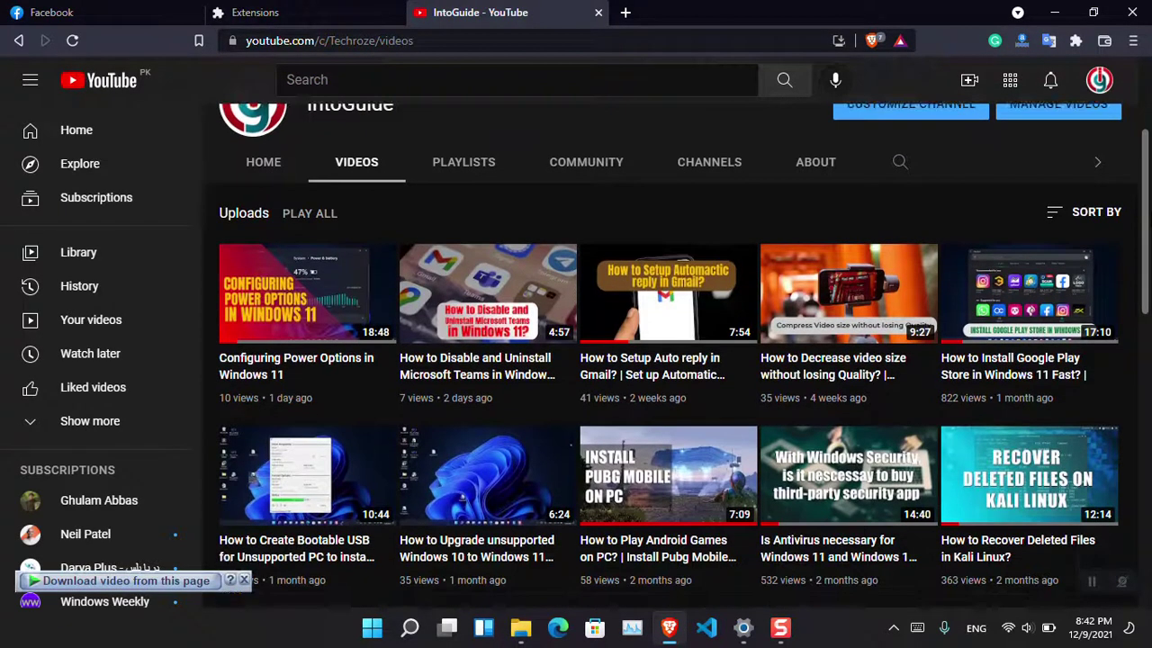
pyautogui.click(488, 315)
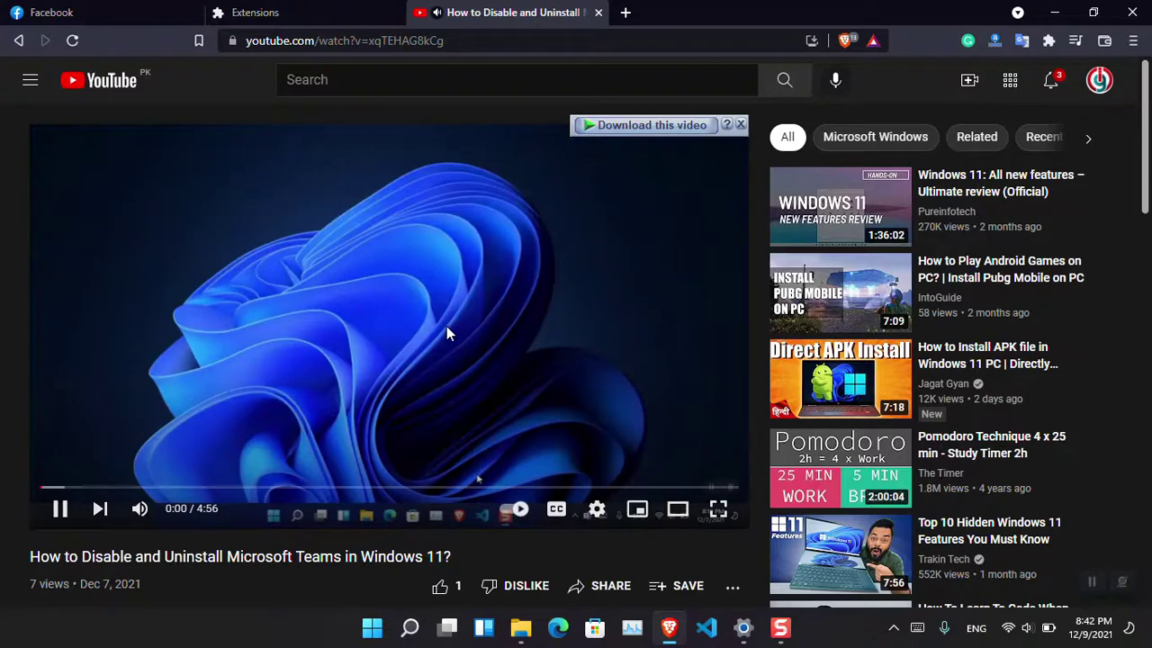
# Step: Pause the video, pop it out with the installed Picture-in-Picture extension, and enlarge the floating window
pyautogui.click(447, 331)
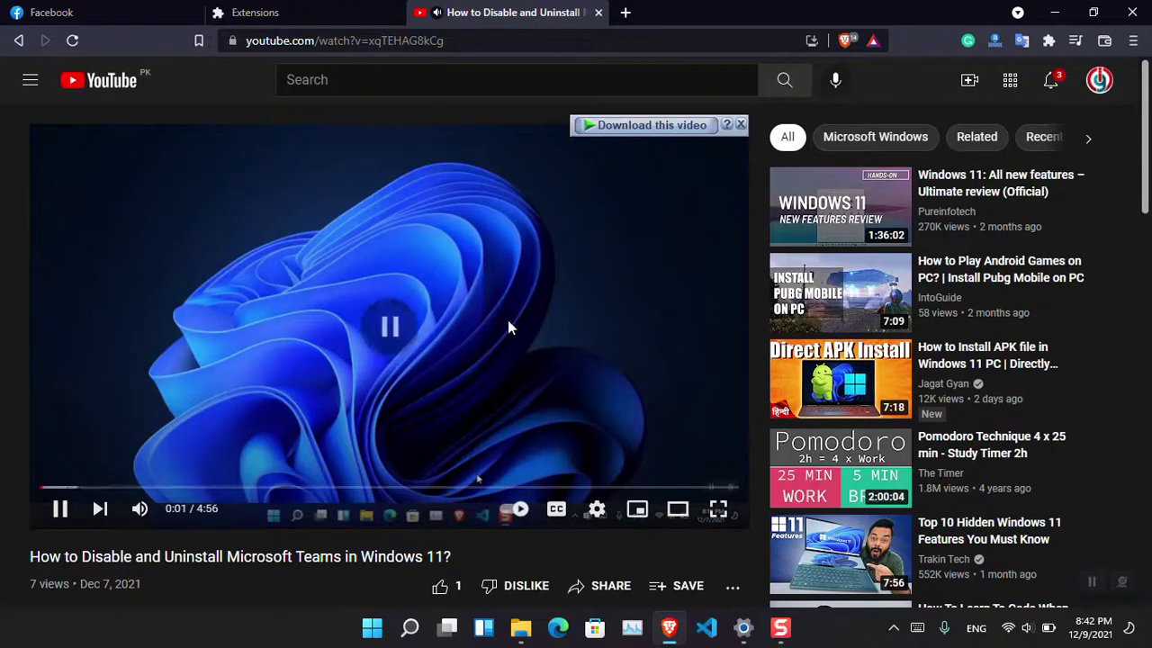
pyautogui.click(1050, 42)
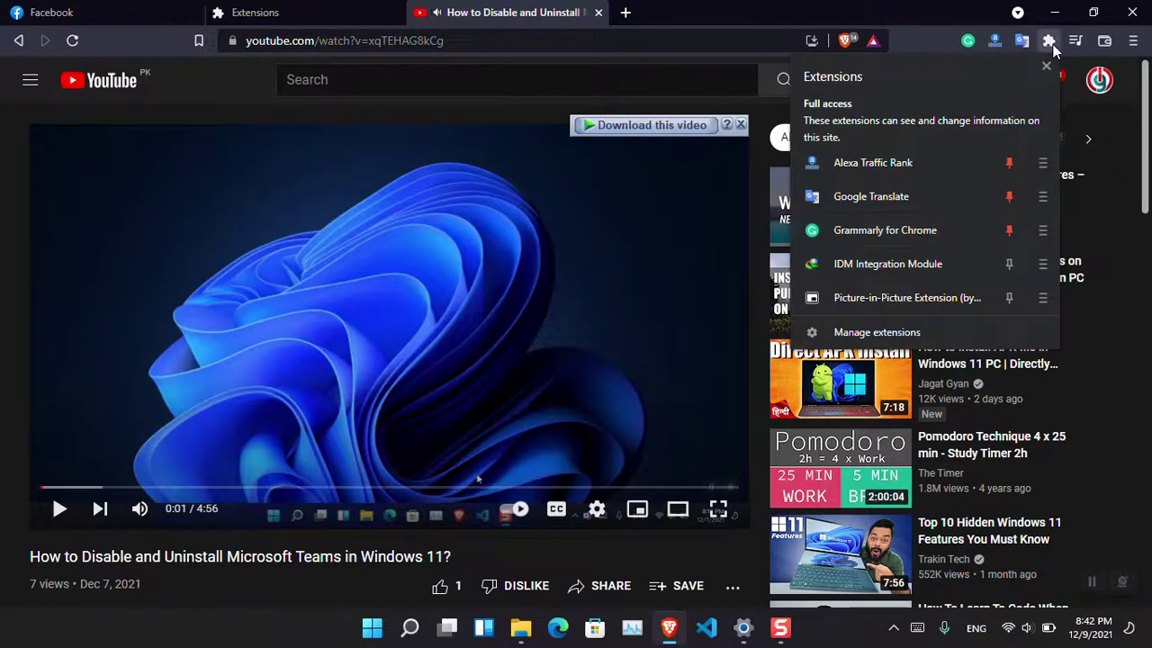
pyautogui.click(869, 302)
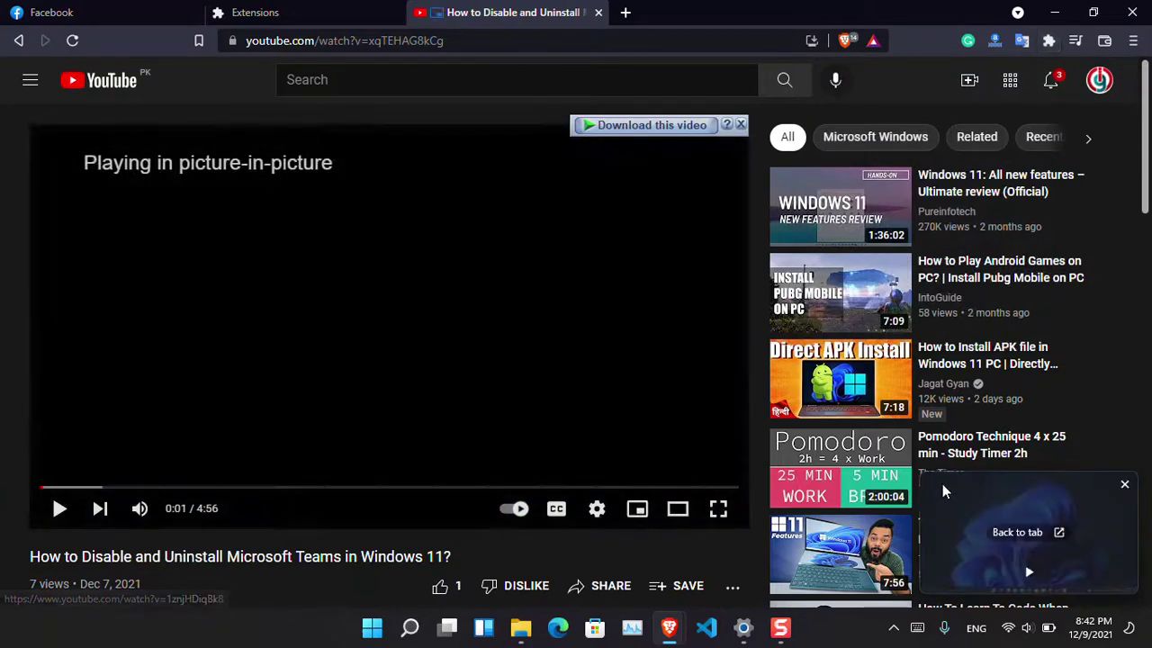
pyautogui.moveTo(919, 473); pyautogui.dragTo(550, 314)
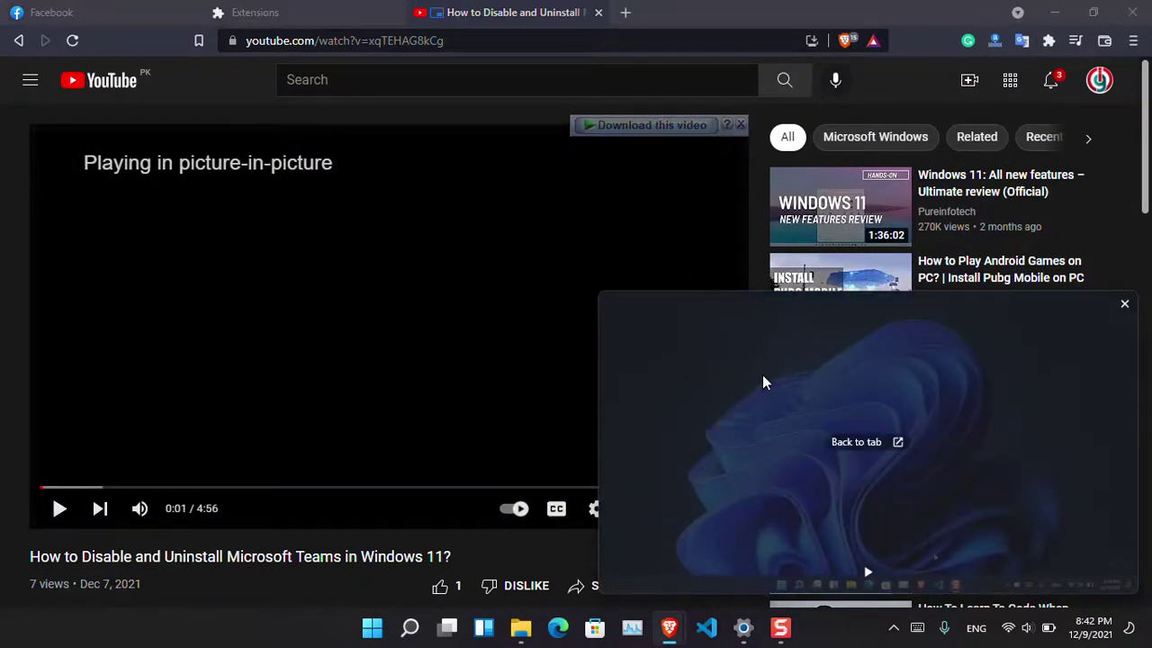
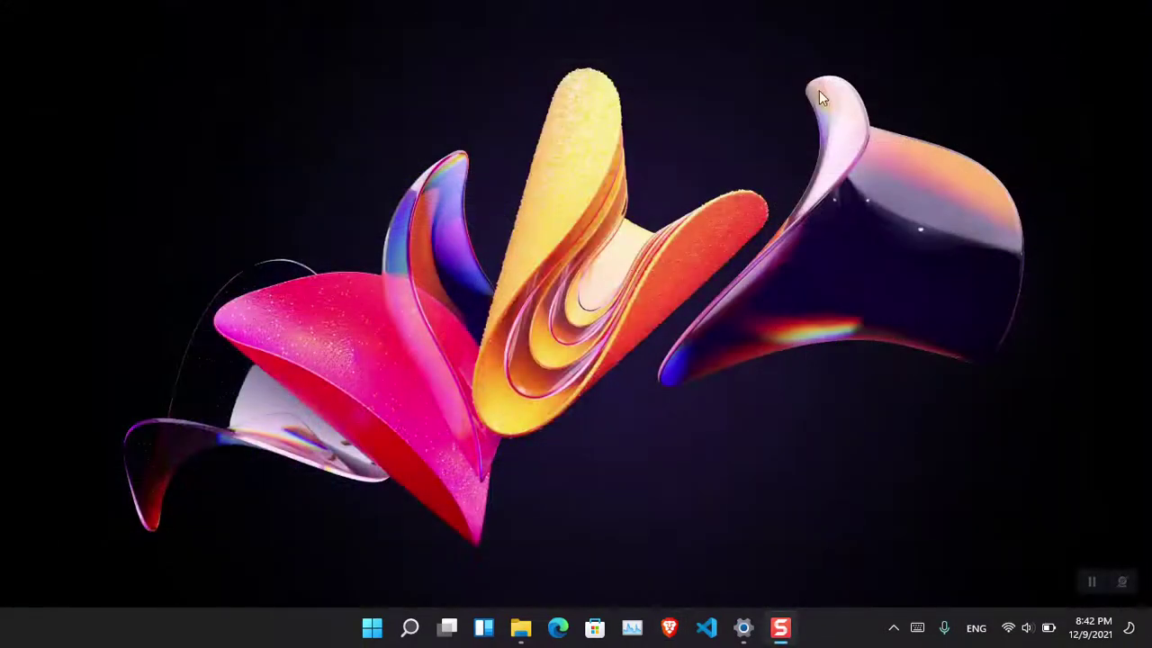
# Step: Find Firefox through Windows search and launch it
pyautogui.press('super')
pyautogui.write('firefo')
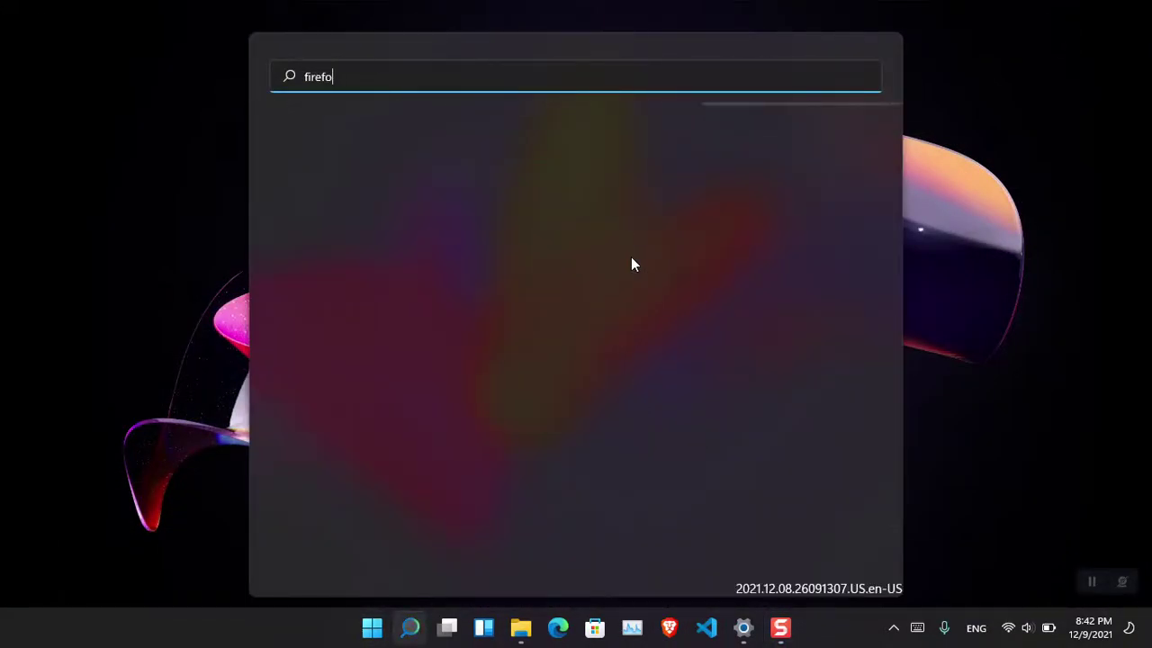
pyautogui.press('BackSpace')
pyautogui.press('BackSpace')
pyautogui.press('BackSpace')
pyautogui.press('BackSpace')
pyautogui.press('BackSpace')
pyautogui.press('BackSpace')
pyautogui.write('x')
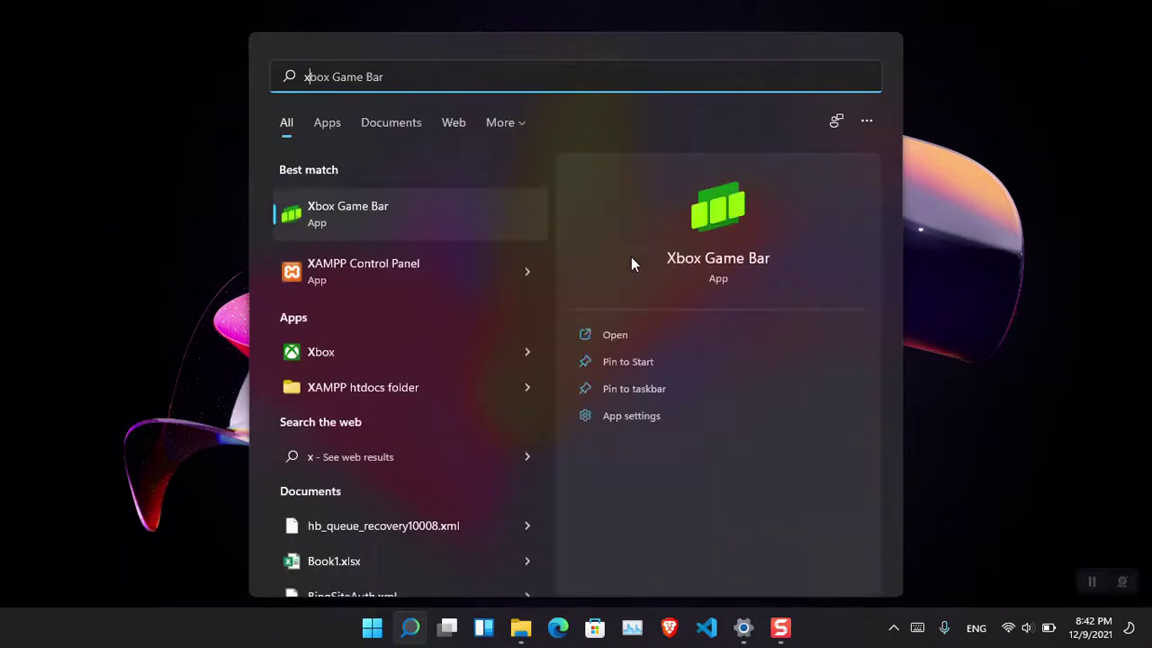
pyautogui.hotkey('ctrl', 'a')
pyautogui.write('fire')
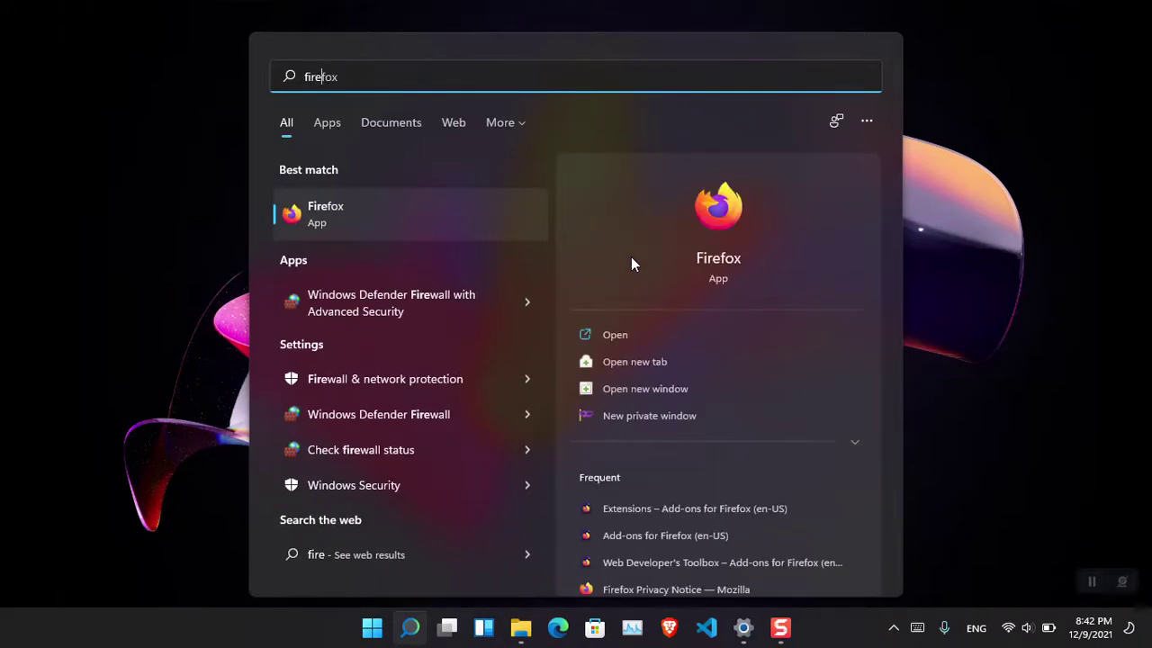
pyautogui.press('Return')
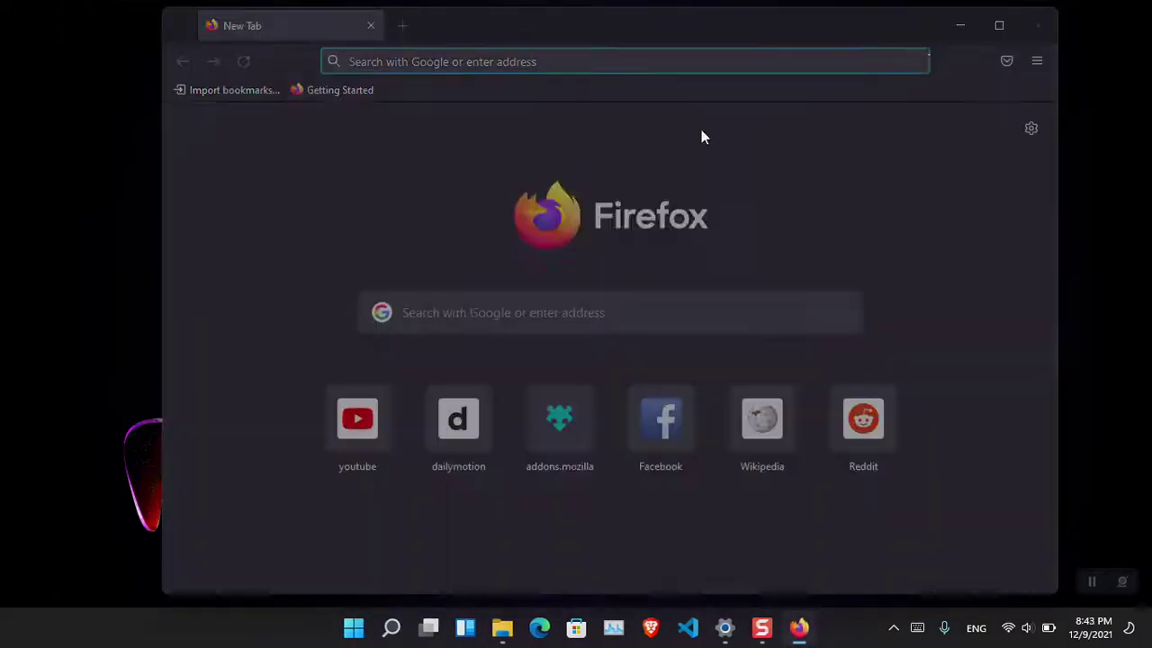
# Step: Load youtube.com/techroze in Firefox and maximize the browser window
pyautogui.click(734, 222)
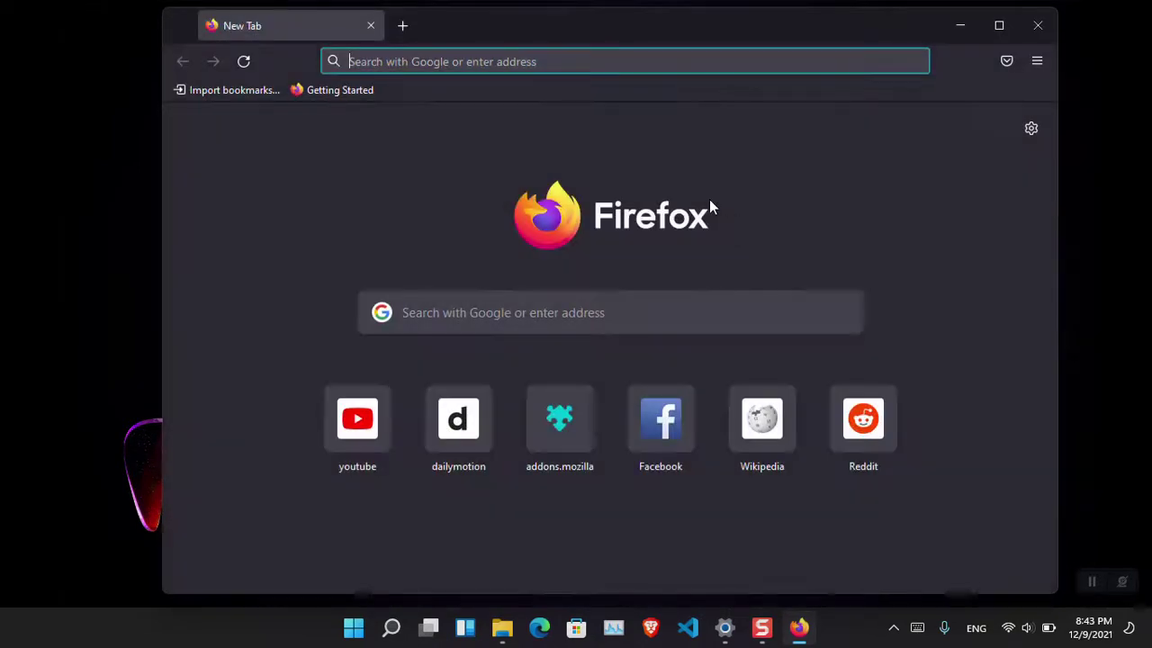
pyautogui.click(595, 63)
pyautogui.write('youtube.com/techroze')
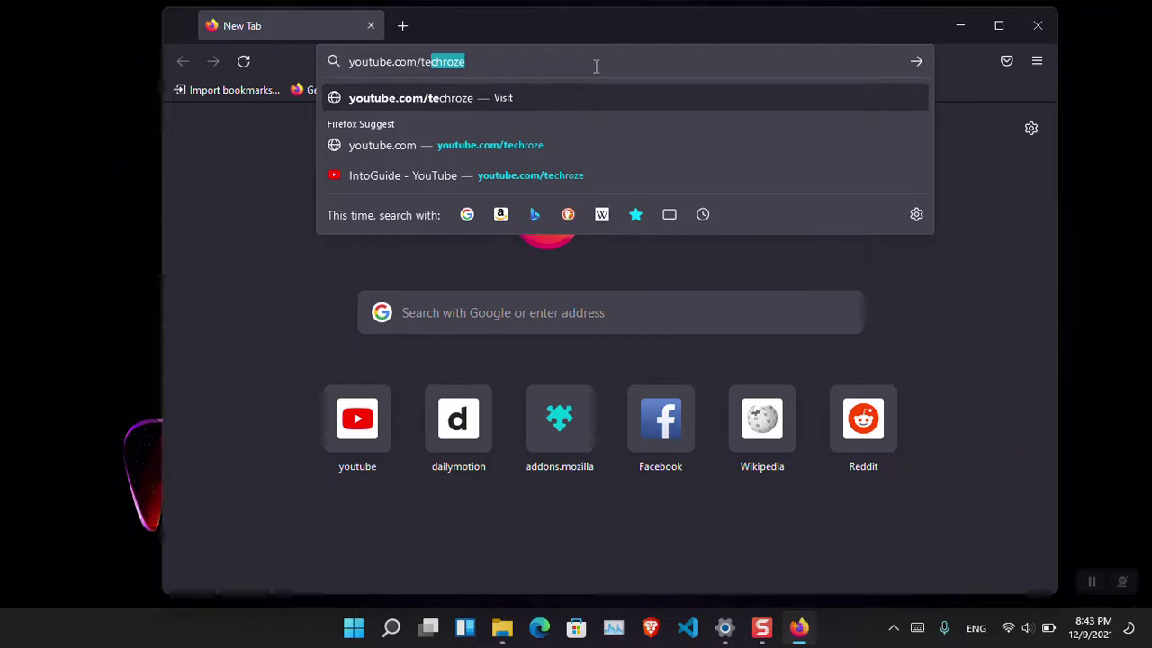
pyautogui.press('Return')
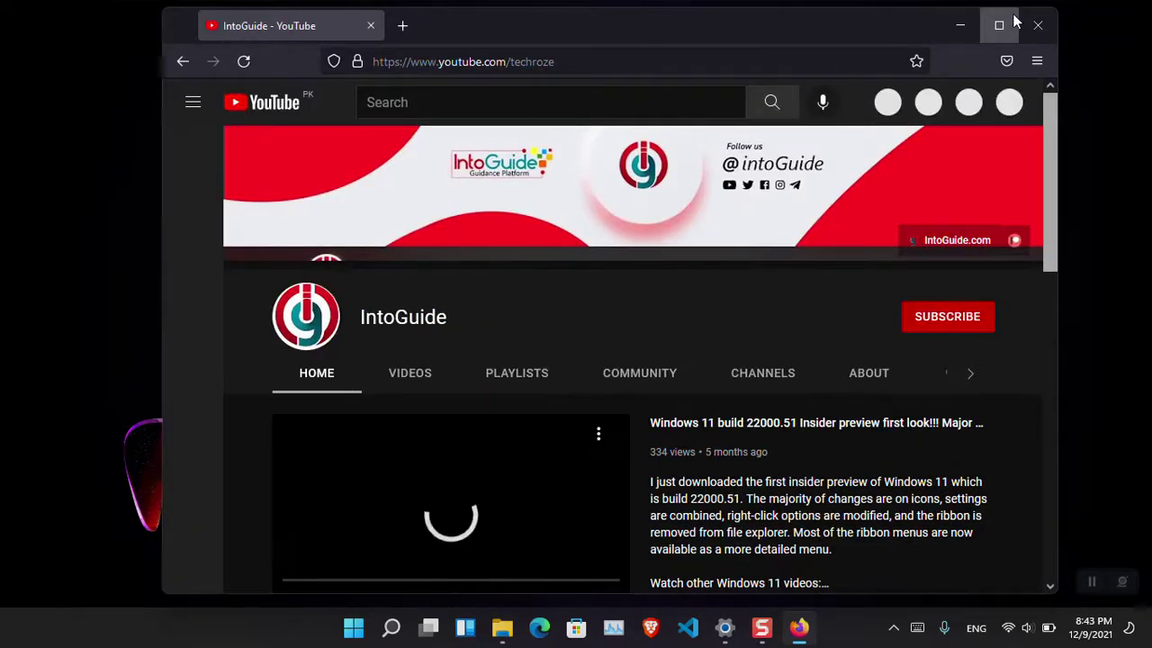
pyautogui.click(999, 26)
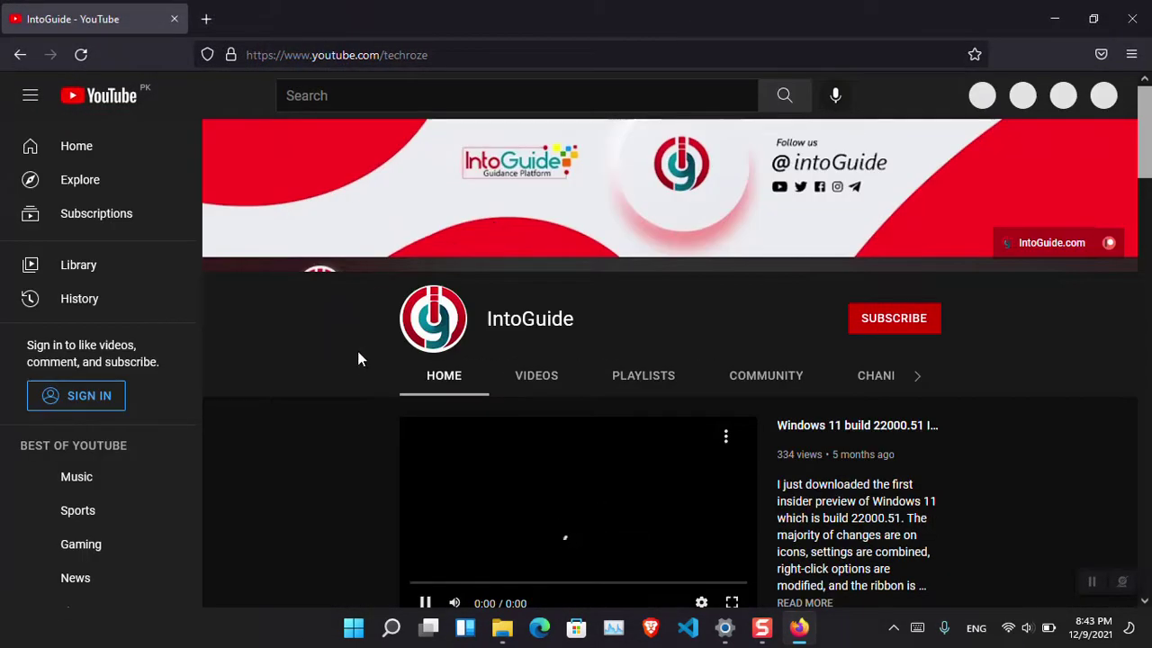
# Step: Play the "How to Setup Auto reply in Gmail?" video from the channel's uploads in theater mode, skipping the ad
pyautogui.click(550, 374)
pyautogui.click(358, 376)
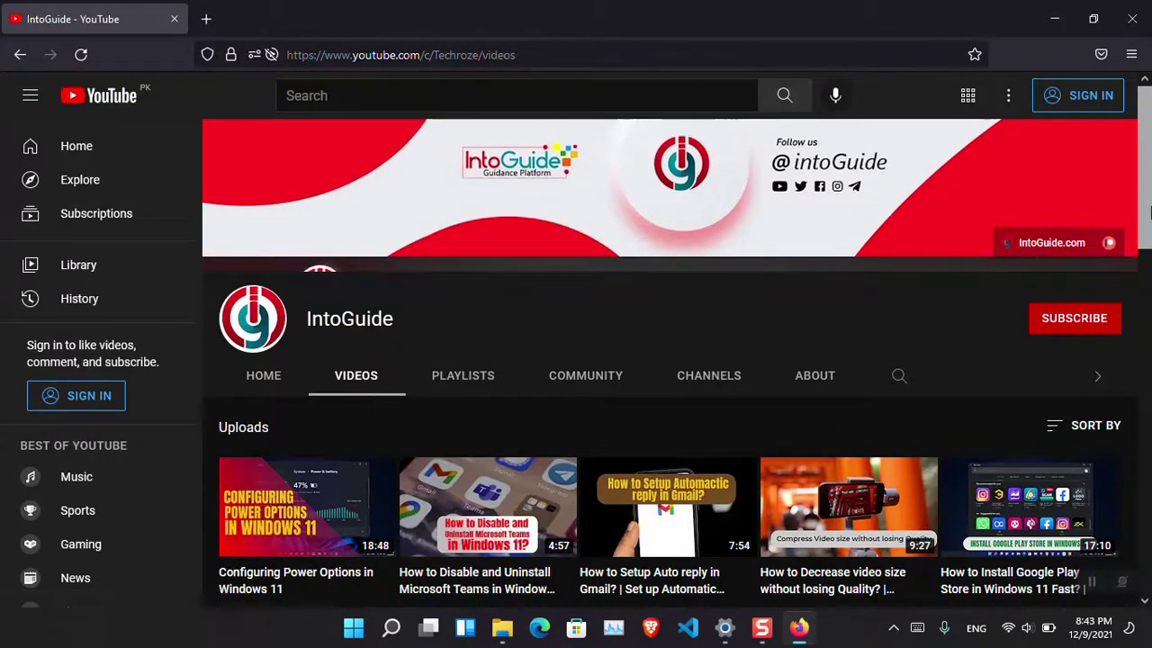
pyautogui.scroll(-2, 1149, 174)
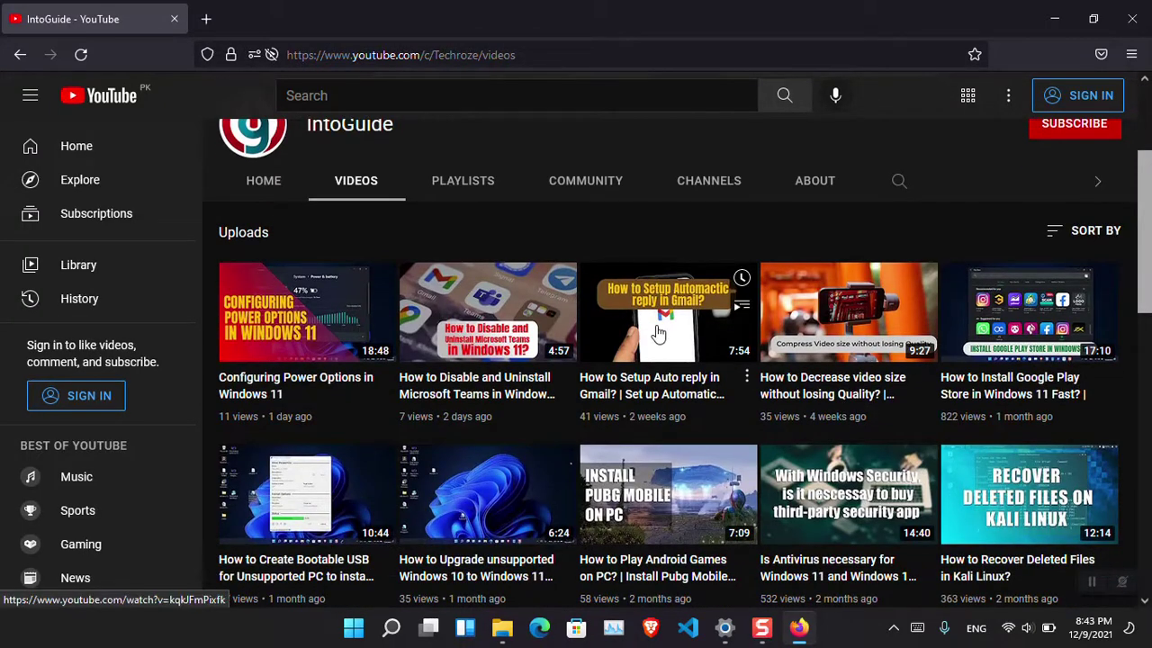
pyautogui.click(659, 333)
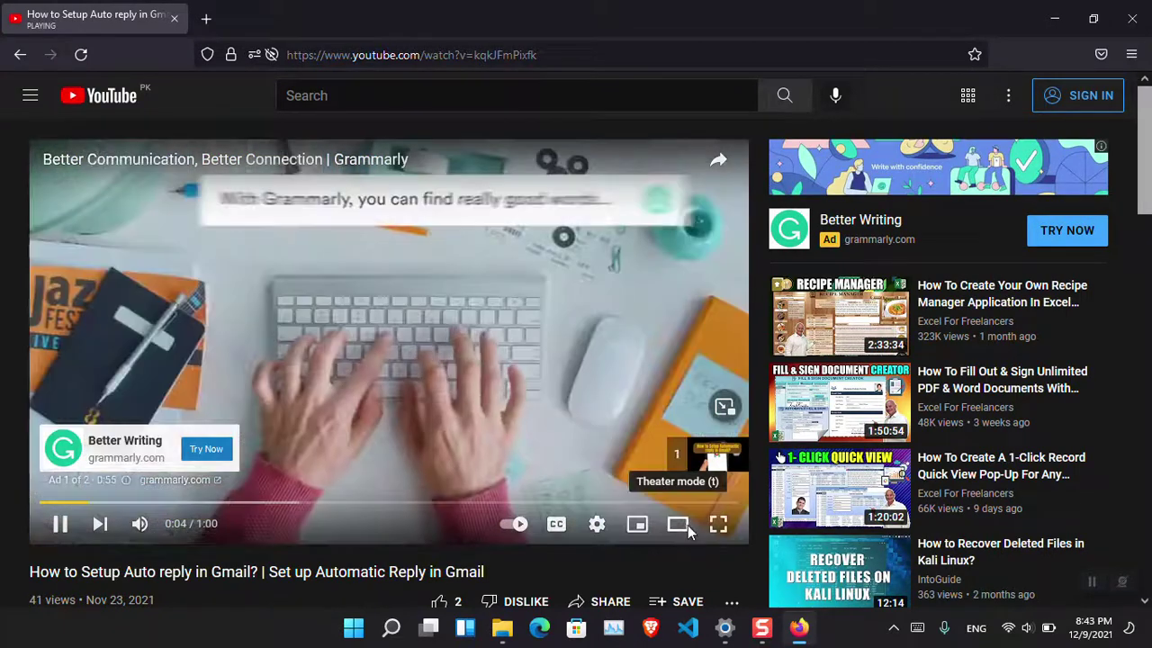
pyautogui.click(687, 529)
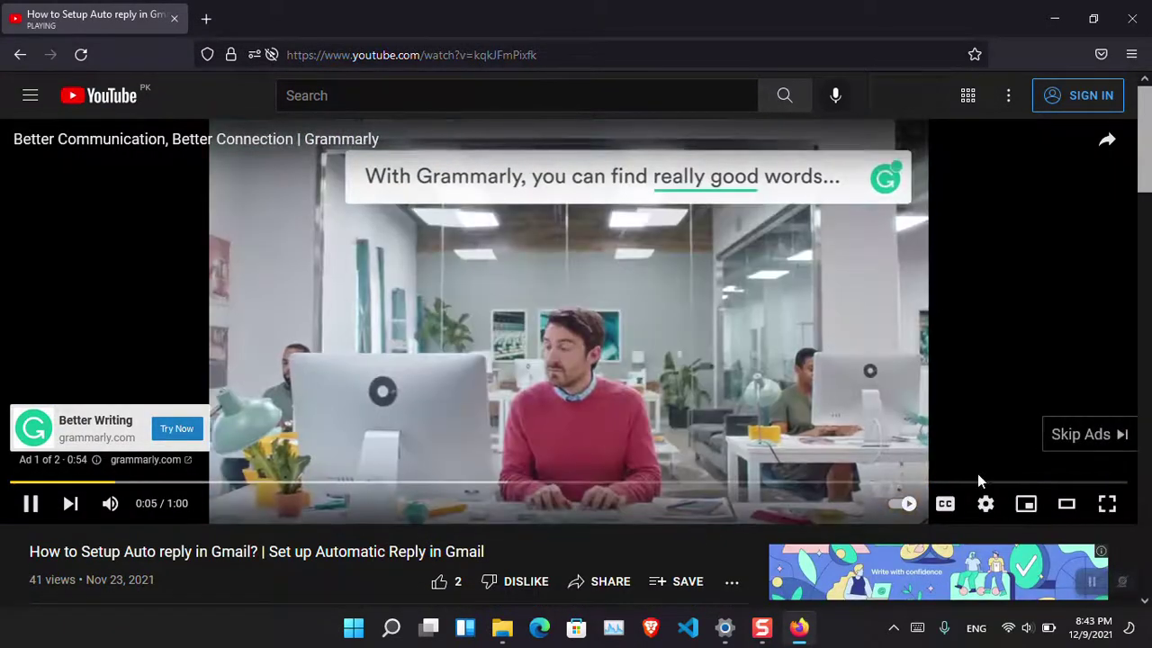
pyautogui.click(1058, 433)
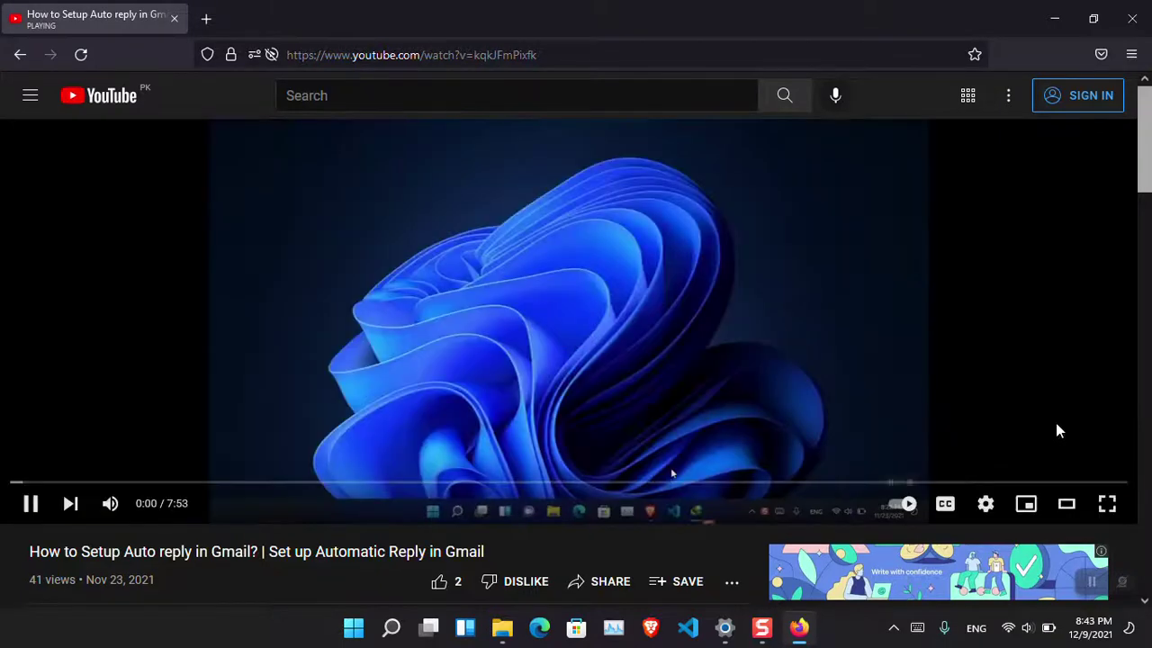
# Step: Try YouTube's miniplayer, expand the video back to its page, and return the player to default view
pyautogui.click(1026, 506)
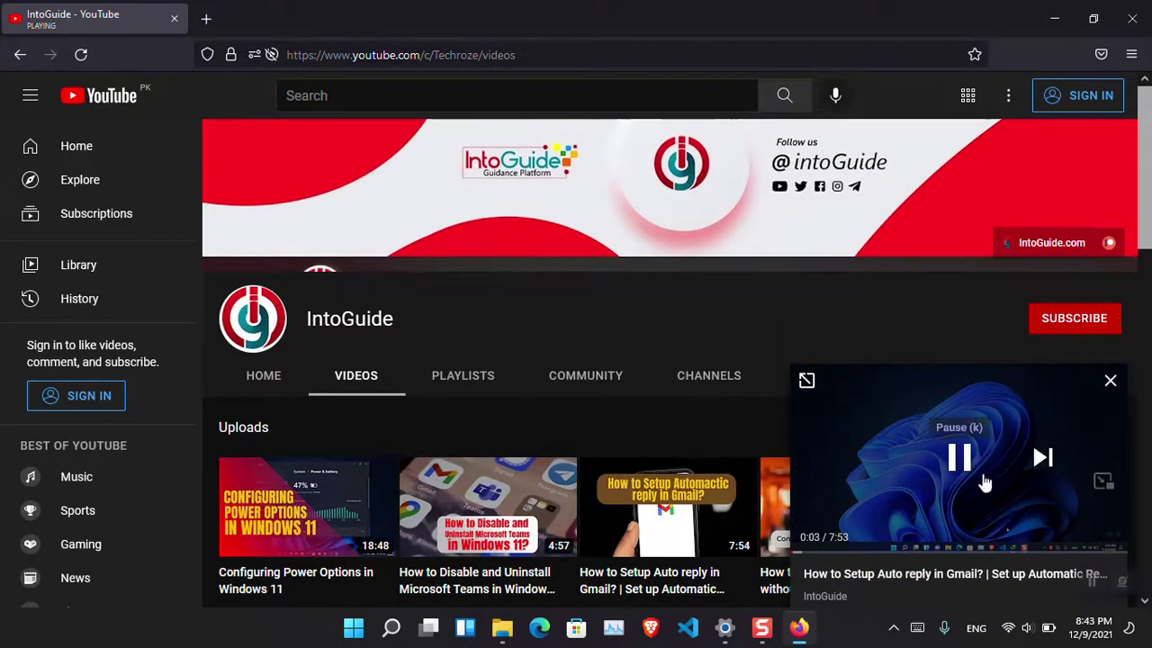
pyautogui.click(807, 380)
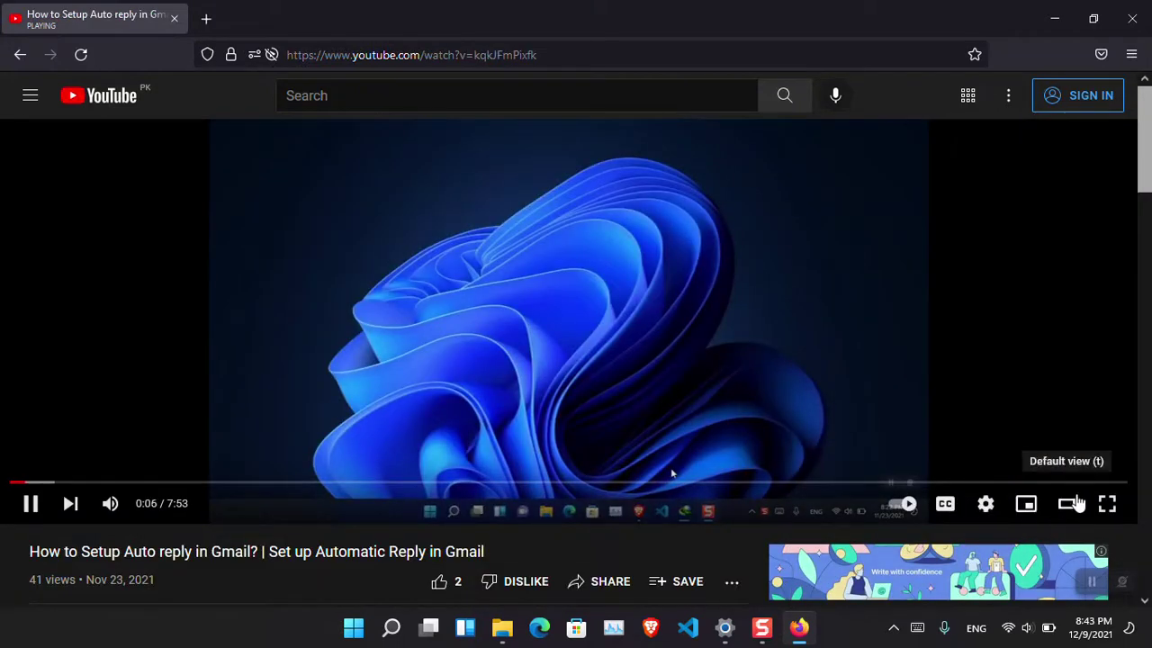
pyautogui.click(1068, 507)
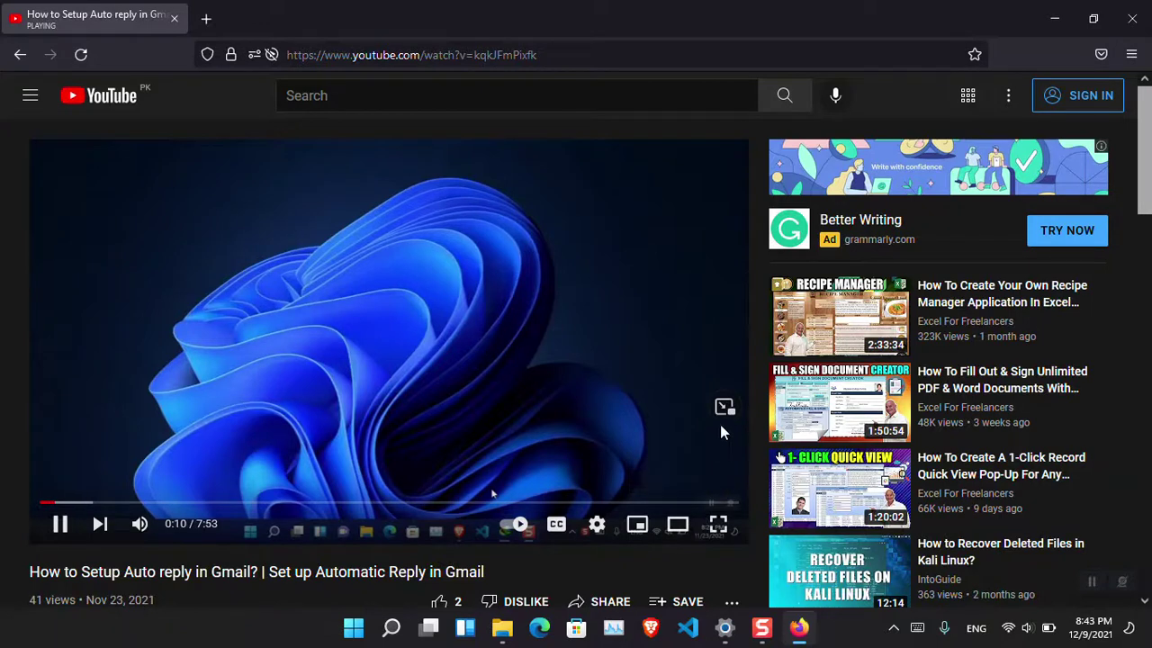
# Step: Pause the video, pop it out with Firefox's built-in picture-in-picture toggle, and minimize the browser window
pyautogui.click(609, 449)
pyautogui.click(723, 407)
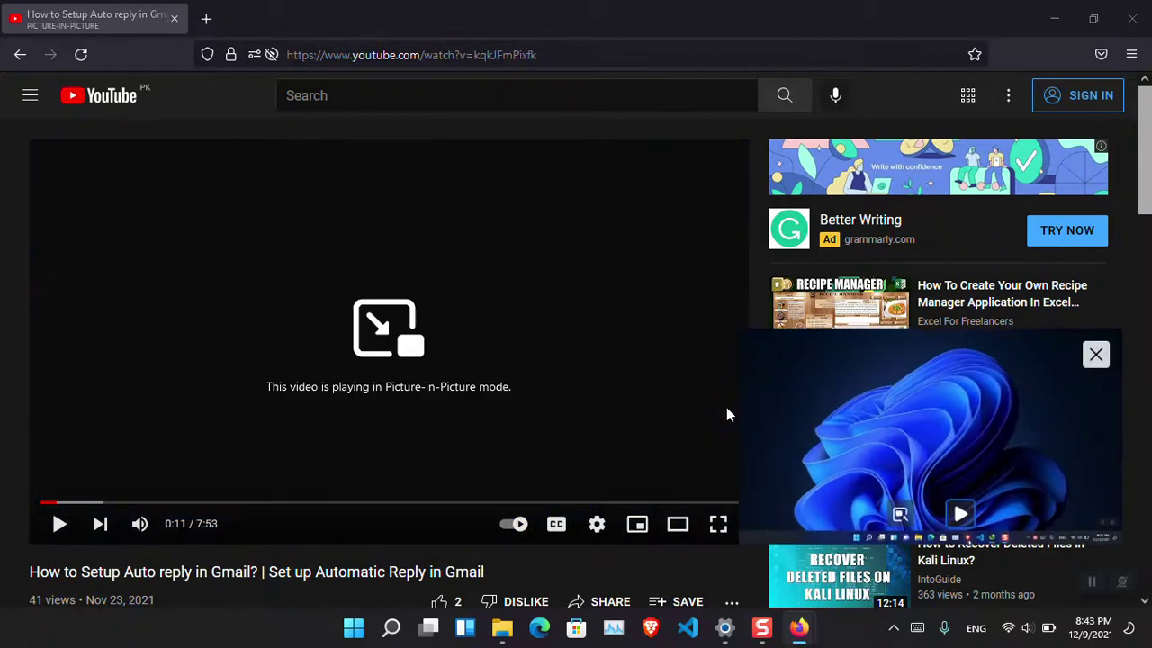
pyautogui.click(1054, 18)
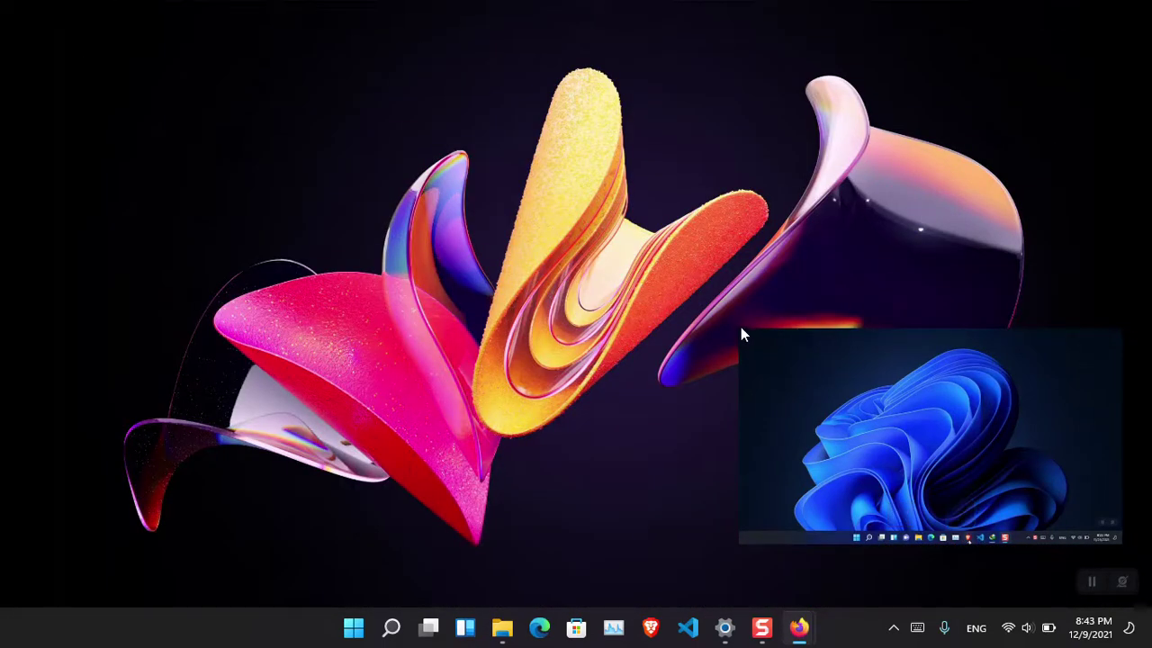
# Step: Enlarge the floating picture-in-picture video, close it, and bring the Firefox window back up
pyautogui.moveTo(741, 332); pyautogui.dragTo(692, 270)
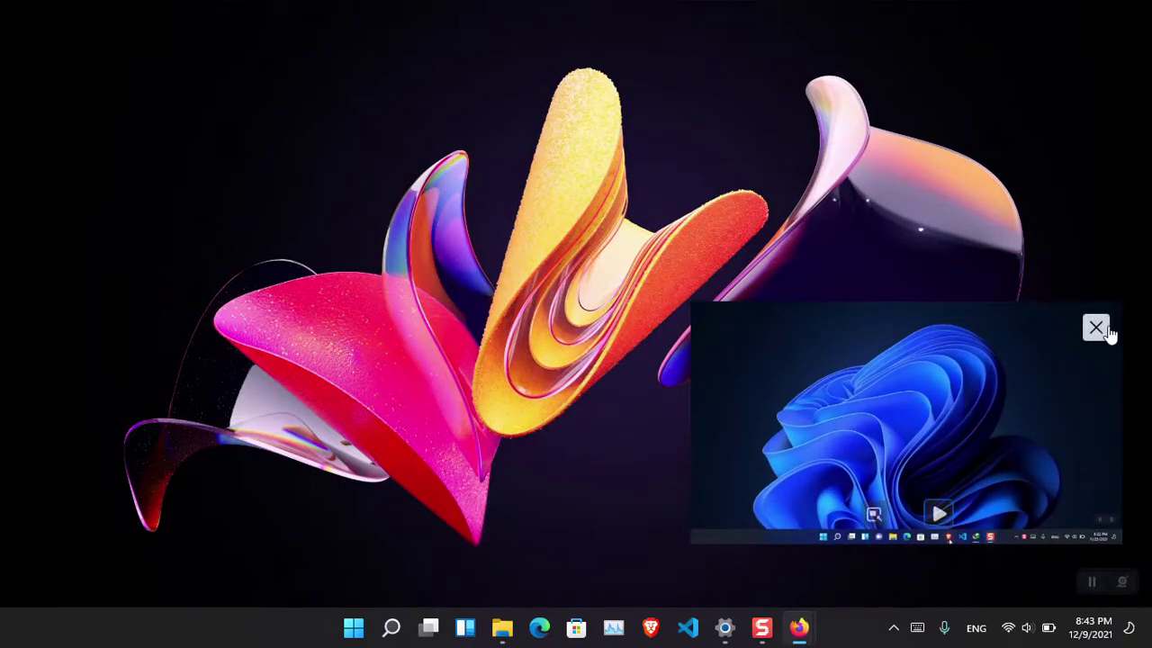
pyautogui.click(1098, 327)
pyautogui.click(799, 630)
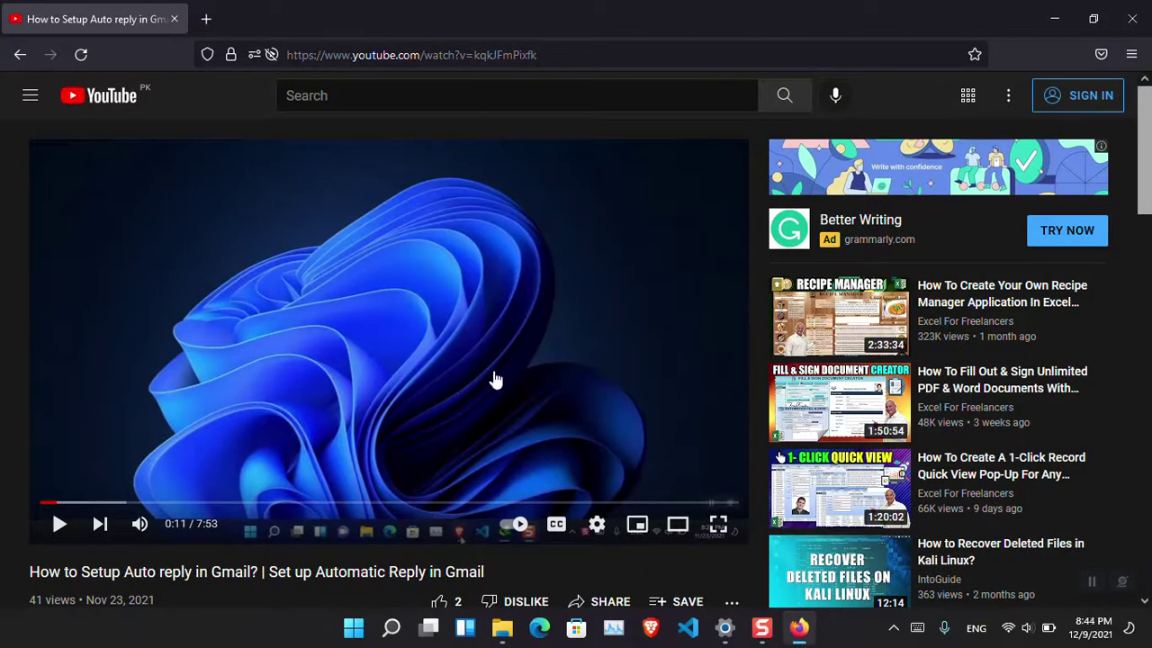
# Step: Open Firefox's Add-ons Manager in a new tab and go to the addons.mozilla.org site
pyautogui.click(206, 20)
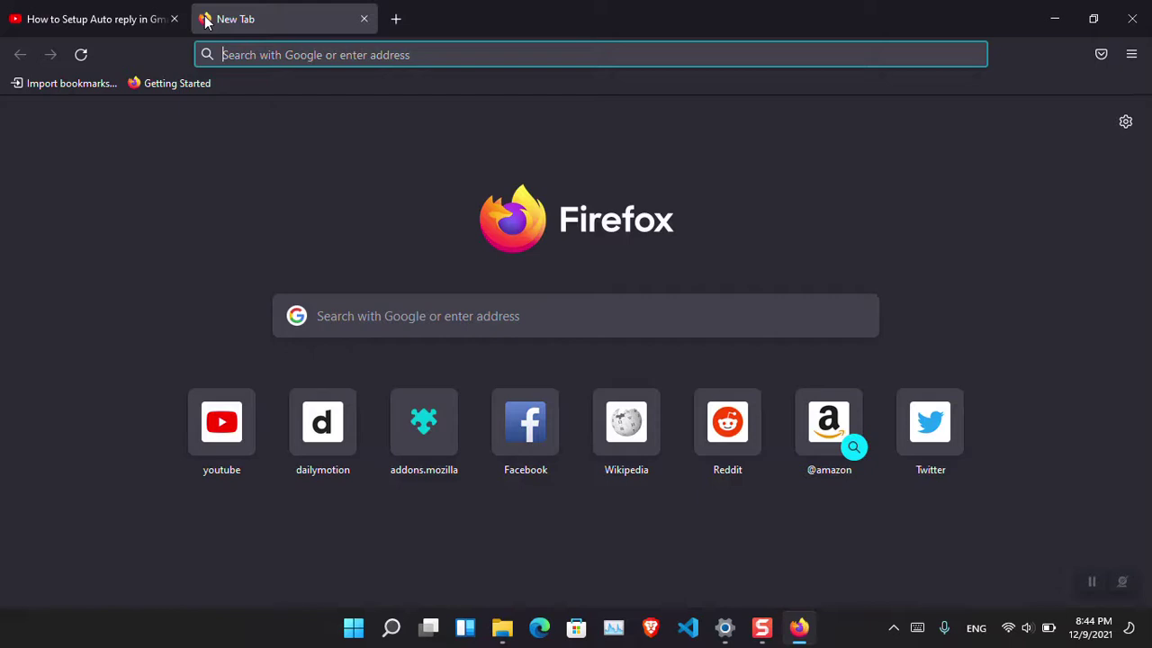
pyautogui.click(1131, 54)
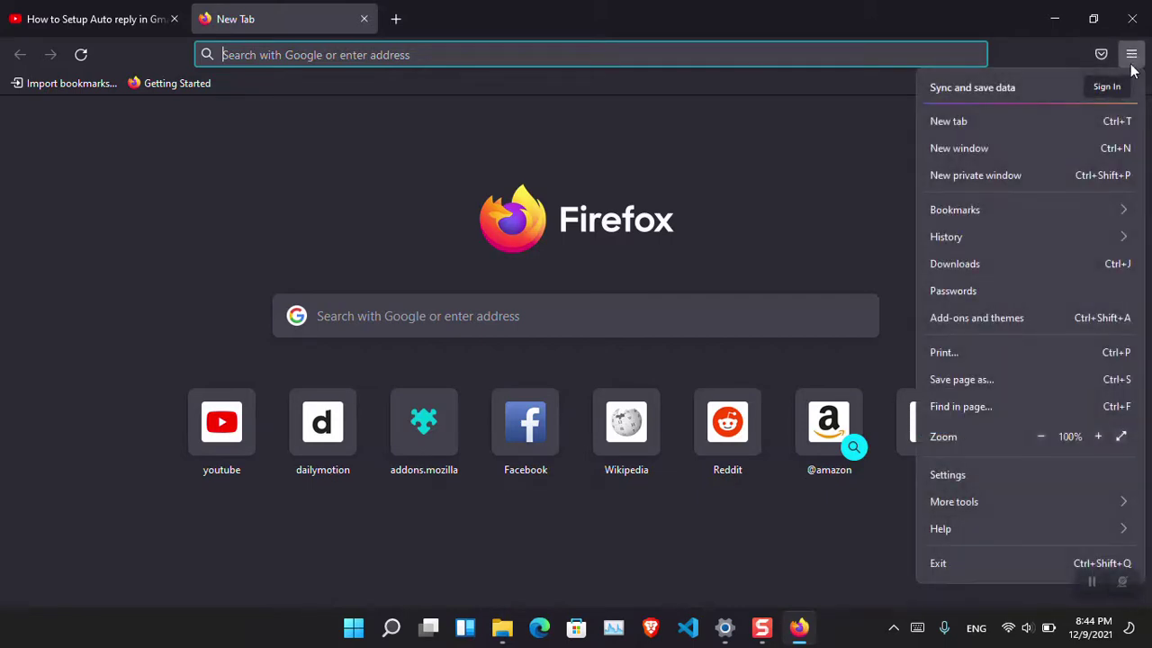
pyautogui.click(997, 330)
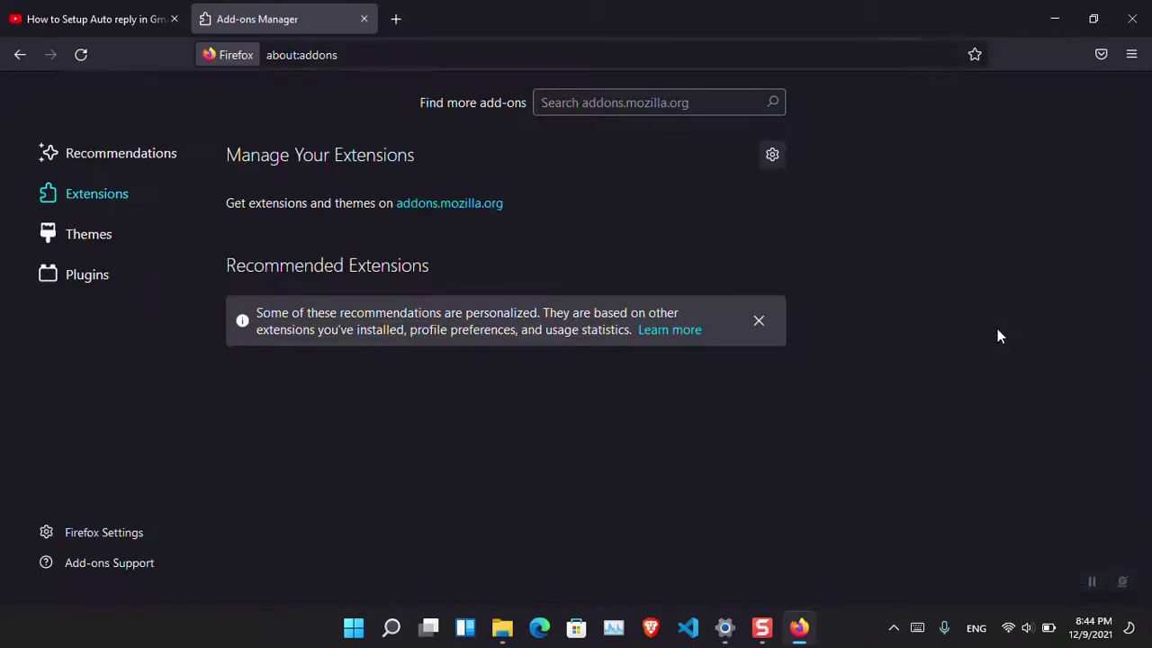
pyautogui.click(441, 209)
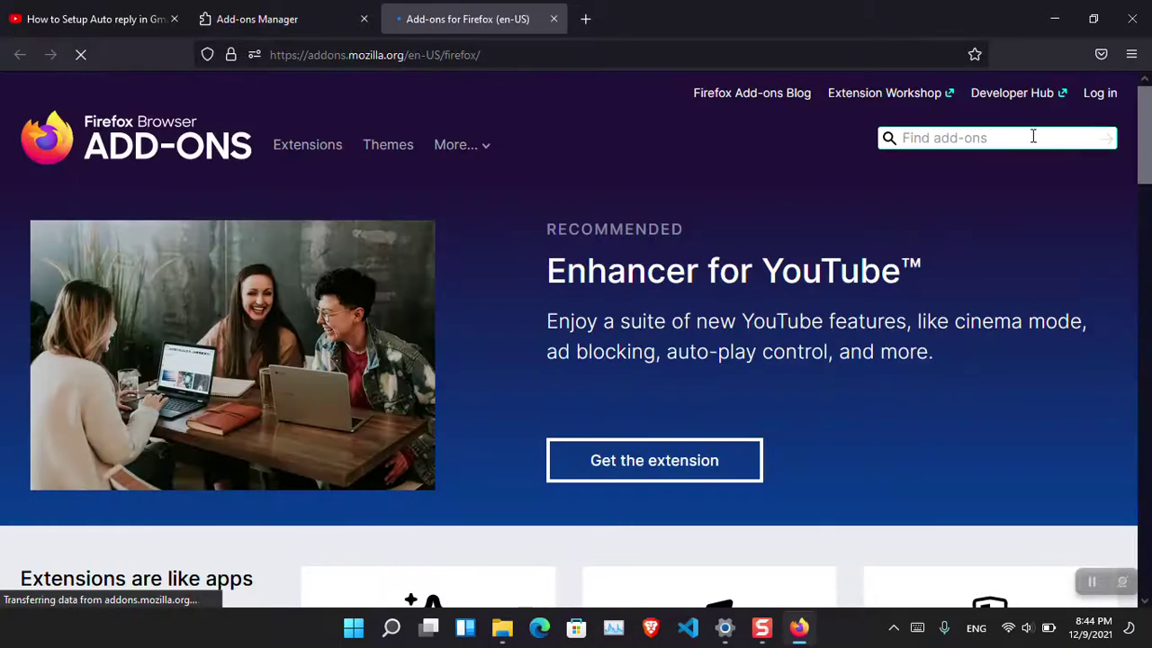
# Step: Search the Firefox add-ons site for "picture in picture"
pyautogui.click(1041, 137)
pyautogui.write('pic')
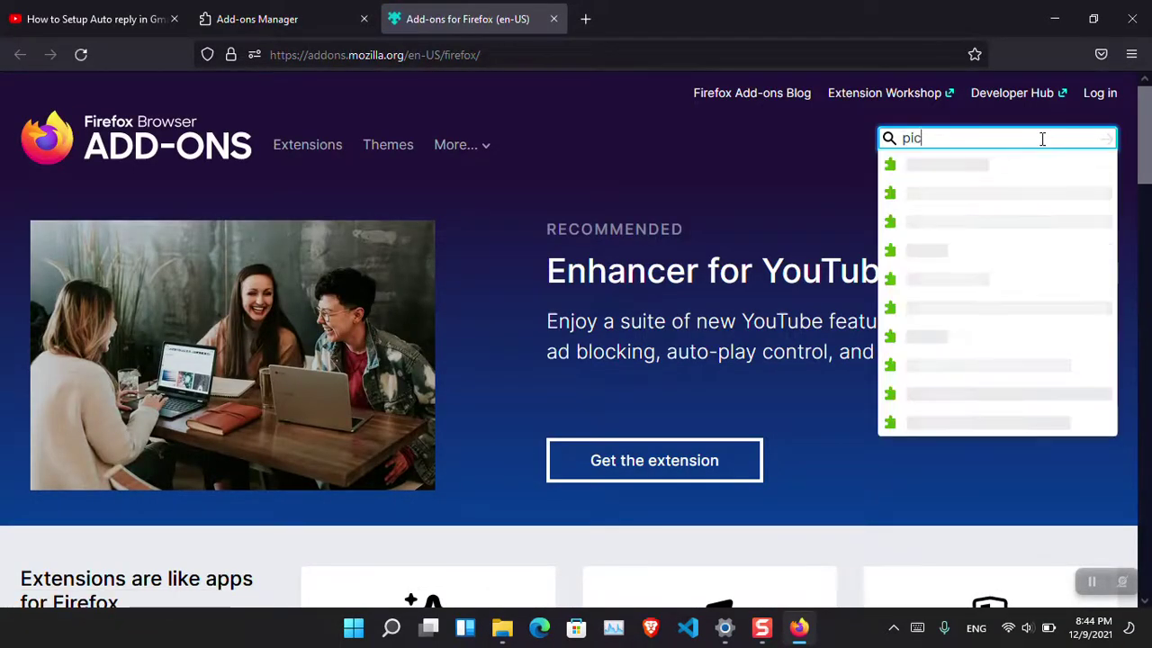
pyautogui.write('tu')
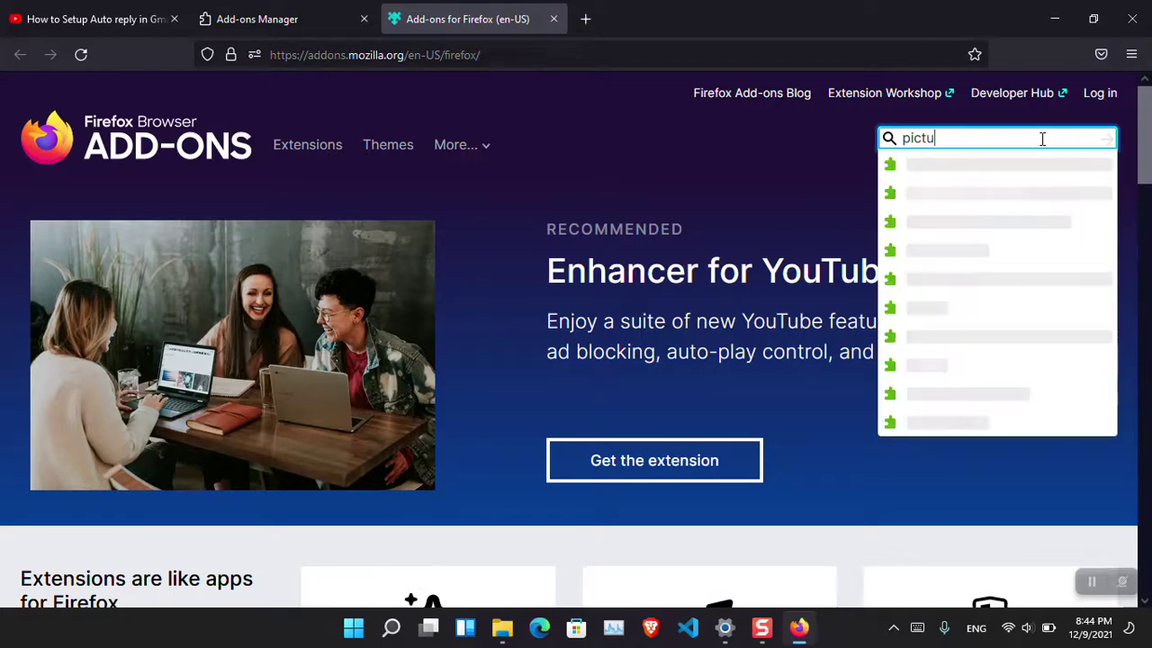
pyautogui.write('re in pi')
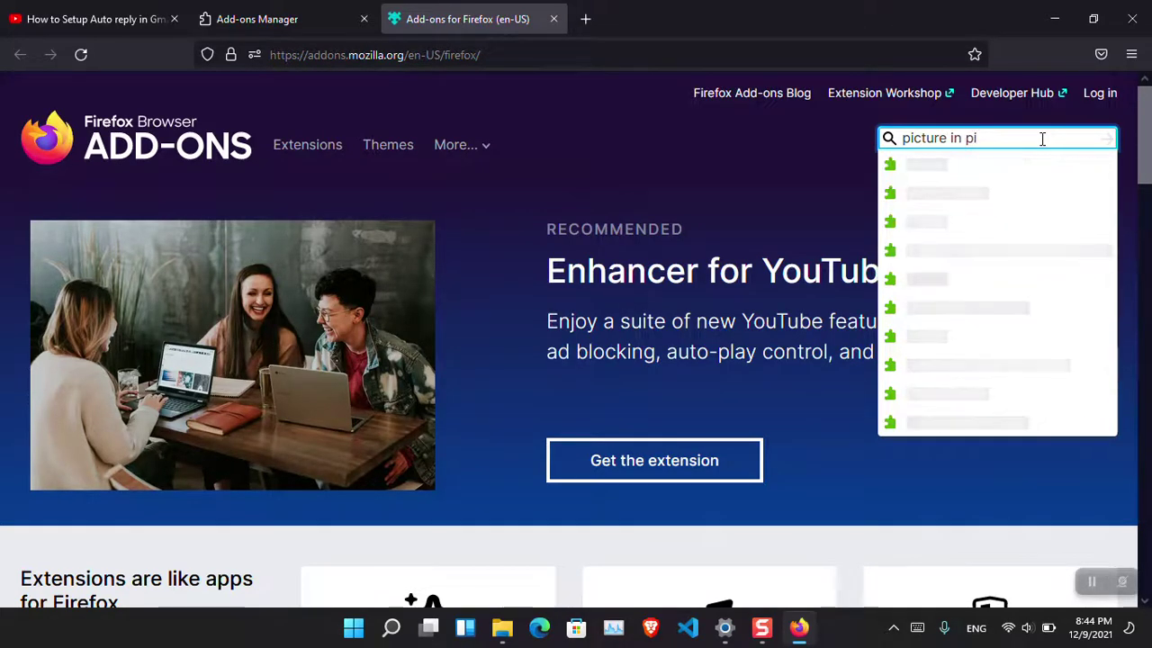
pyautogui.write('c')
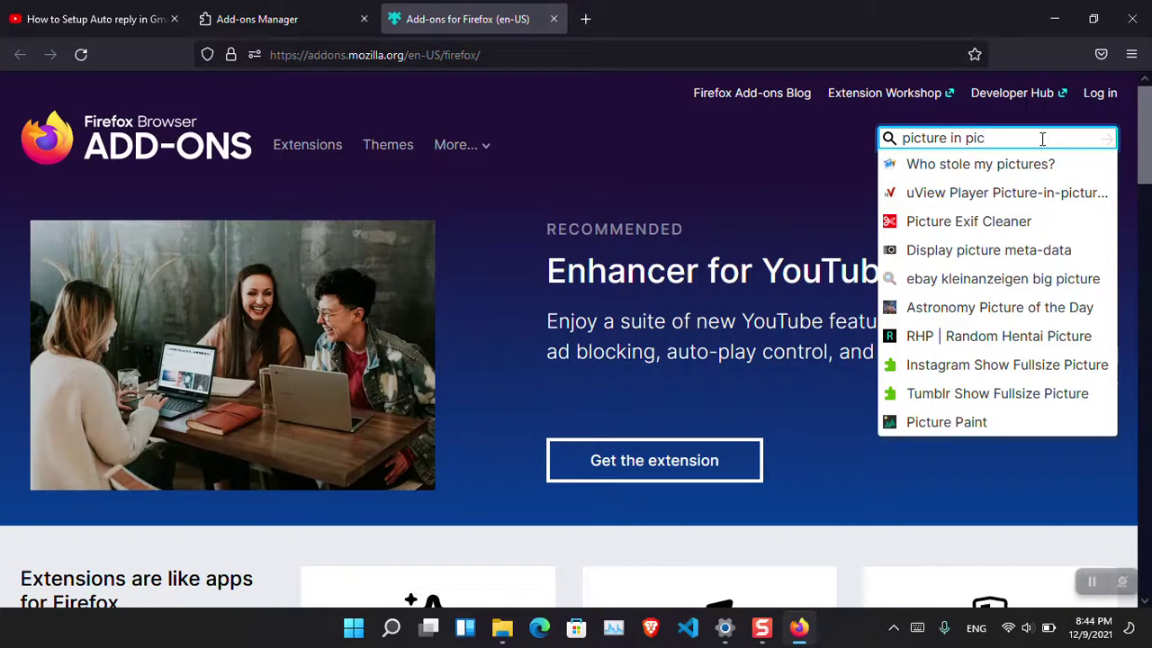
pyautogui.write('ture')
pyautogui.press('Return')
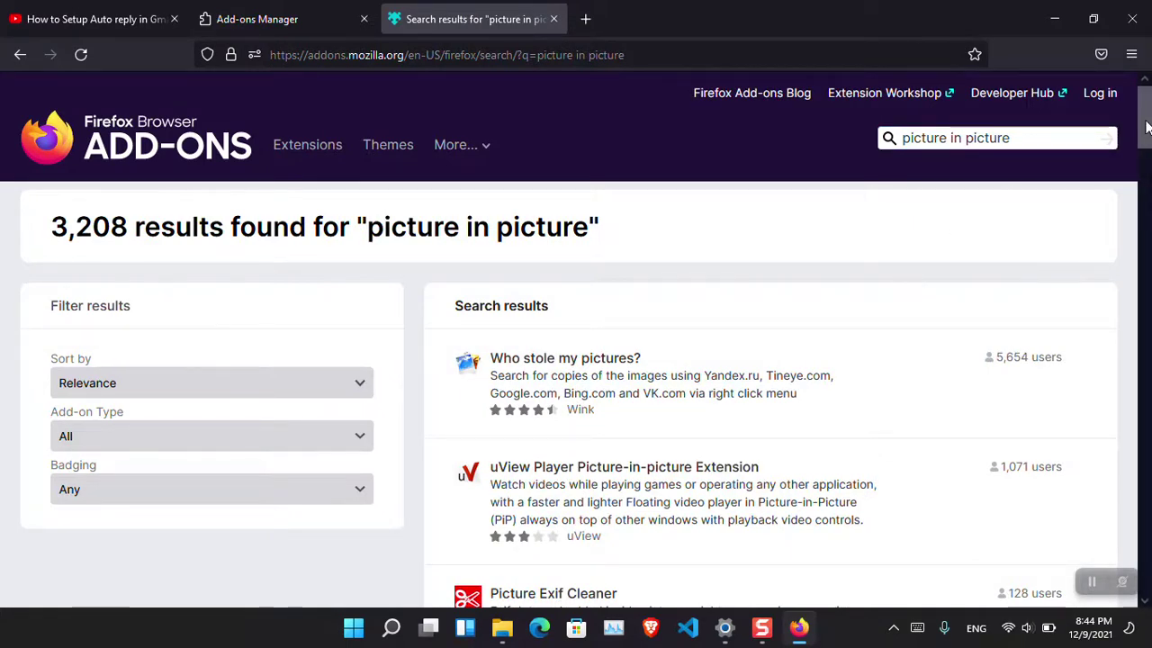
# Step: Find the uView Player Picture-in-picture Extension in the search results and add it to Firefox, accepting its permissions
pyautogui.scroll(-3, 585, 360)
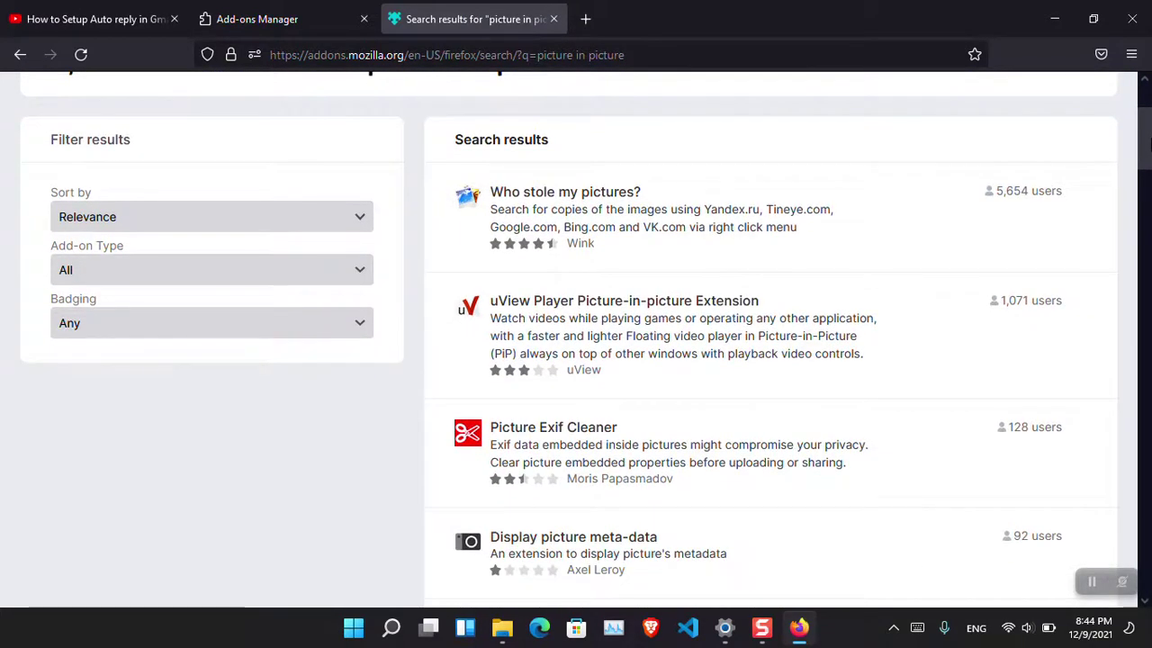
pyautogui.scroll(-3, 585, 360)
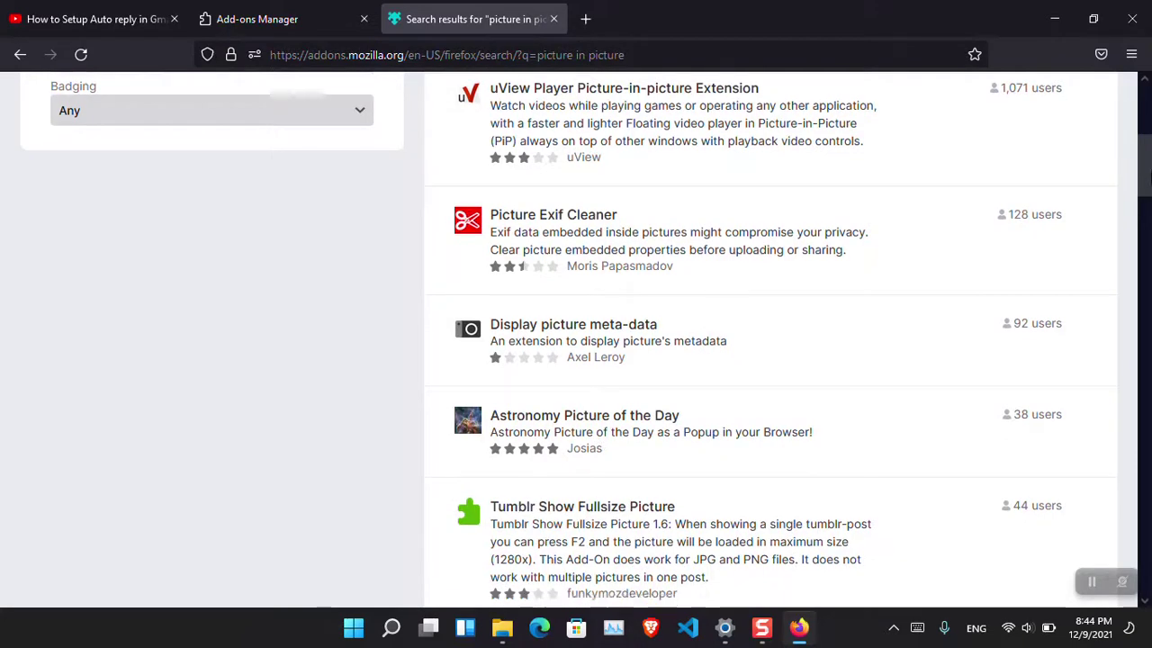
pyautogui.scroll(-10, 585, 359)
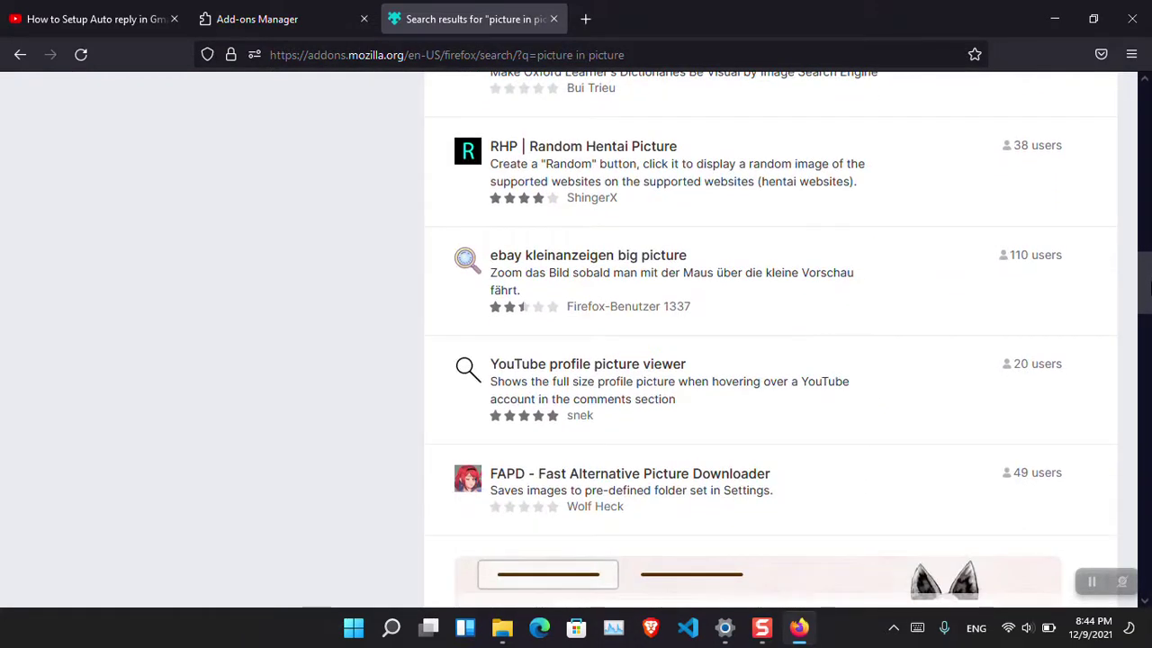
pyautogui.press('Home')
pyautogui.scroll(-3, 627, 267)
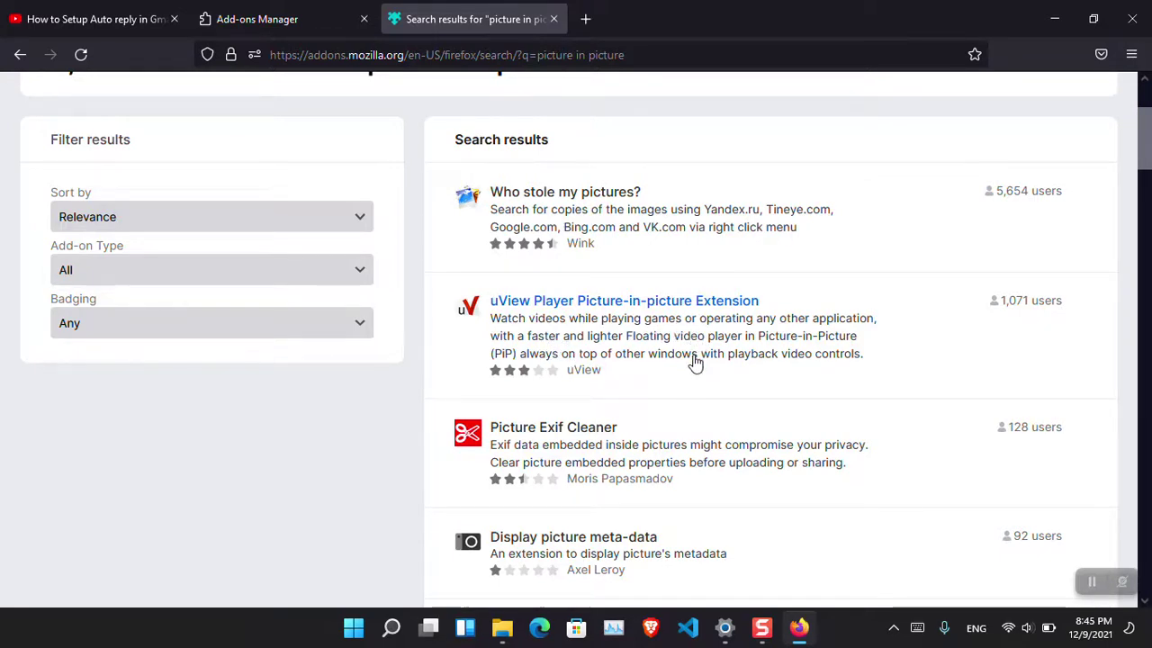
pyautogui.click(592, 303)
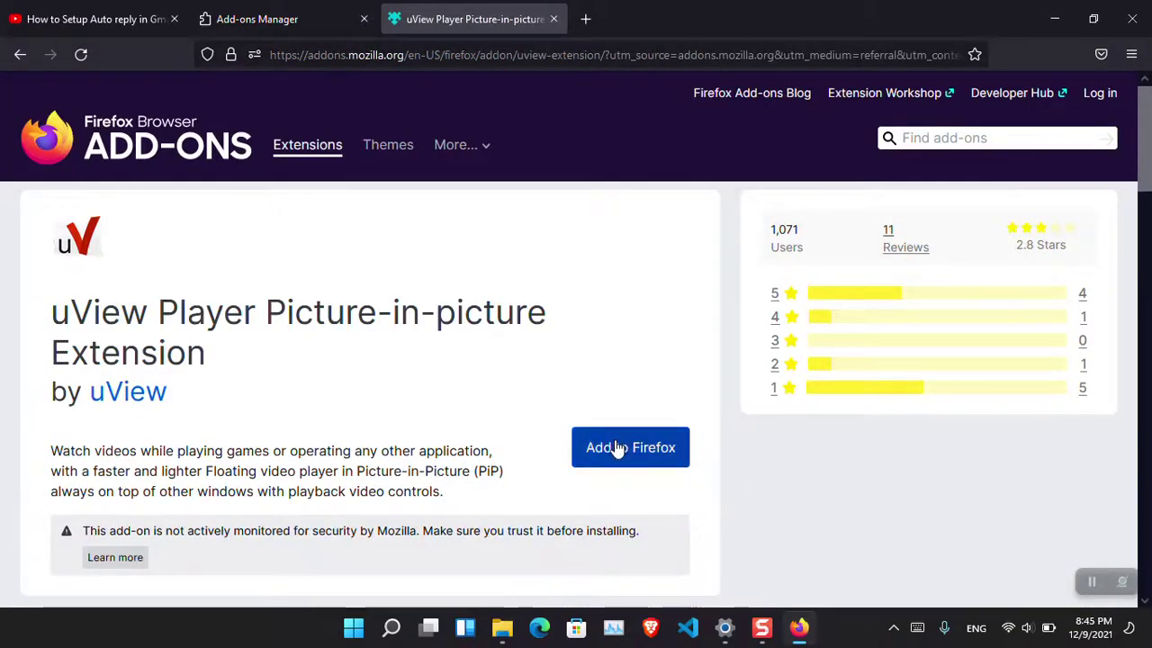
pyautogui.click(618, 447)
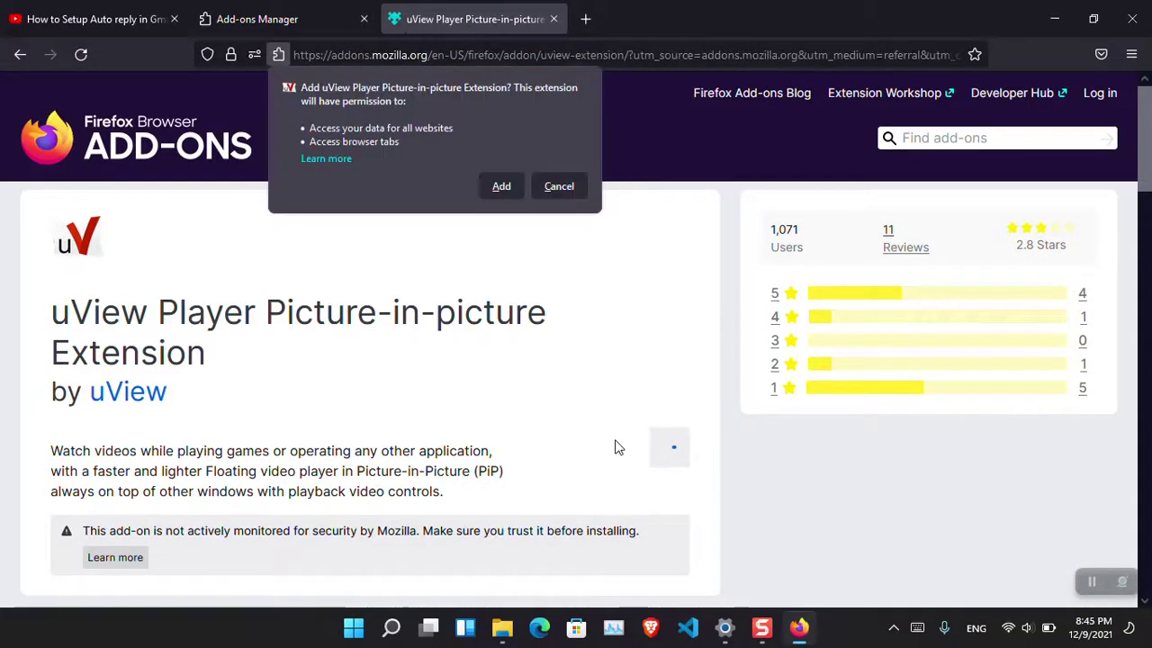
pyautogui.click(504, 188)
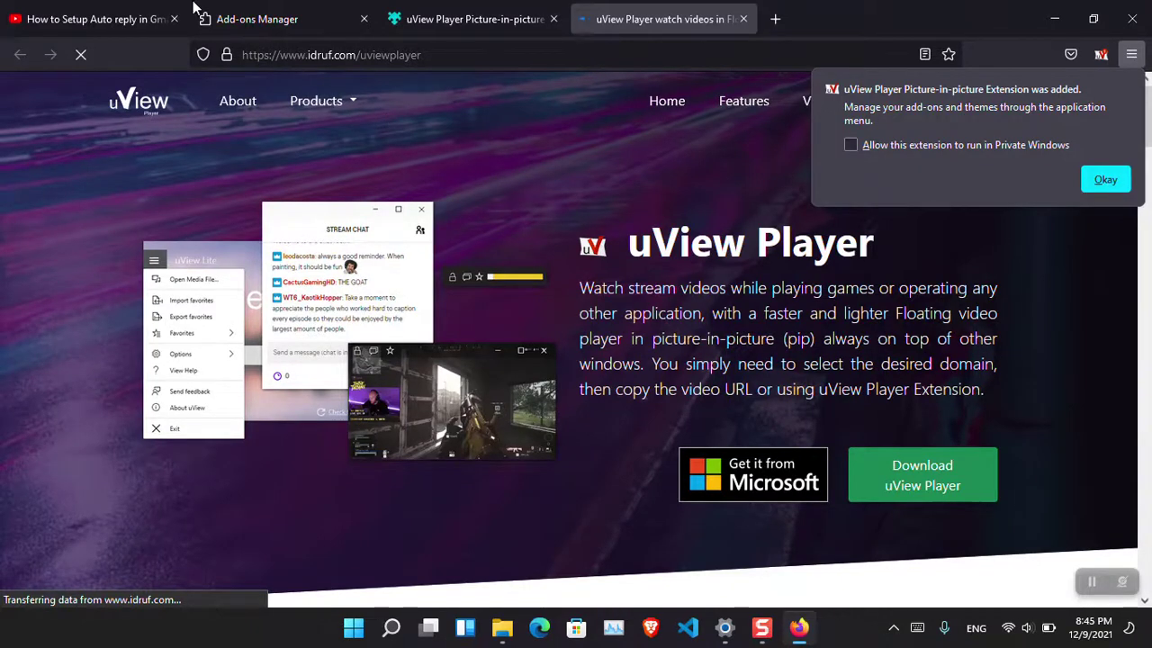
# Step: Return to the YouTube video about Gmail auto reply and minimize the browser window
pyautogui.click(11, 9)
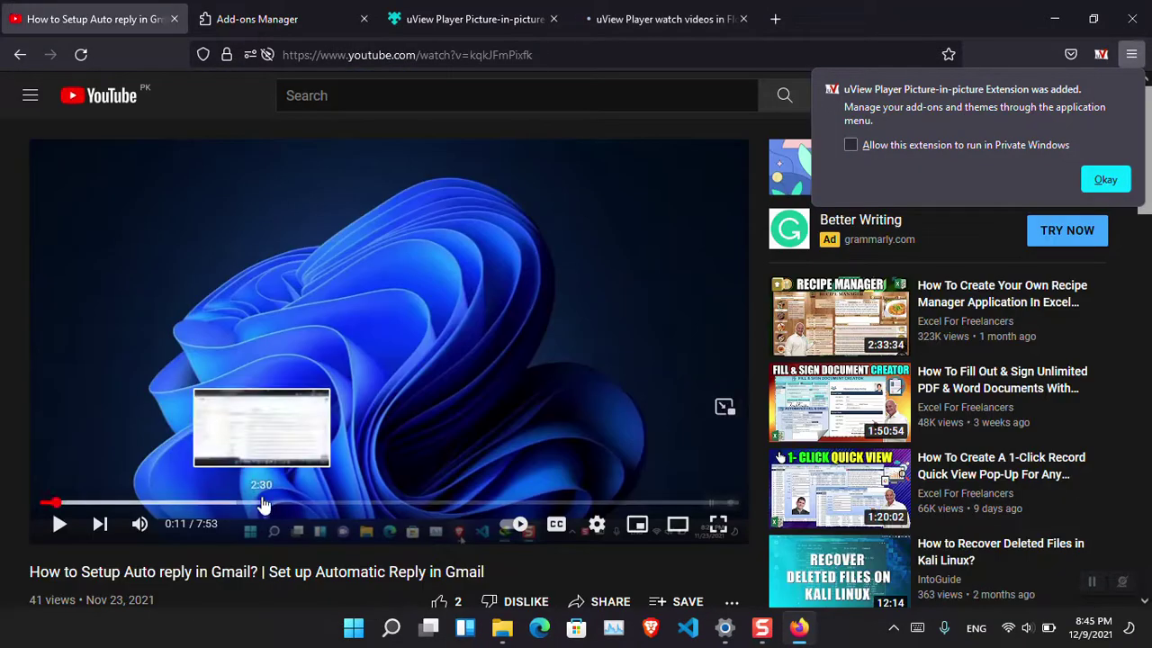
pyautogui.click(1055, 18)
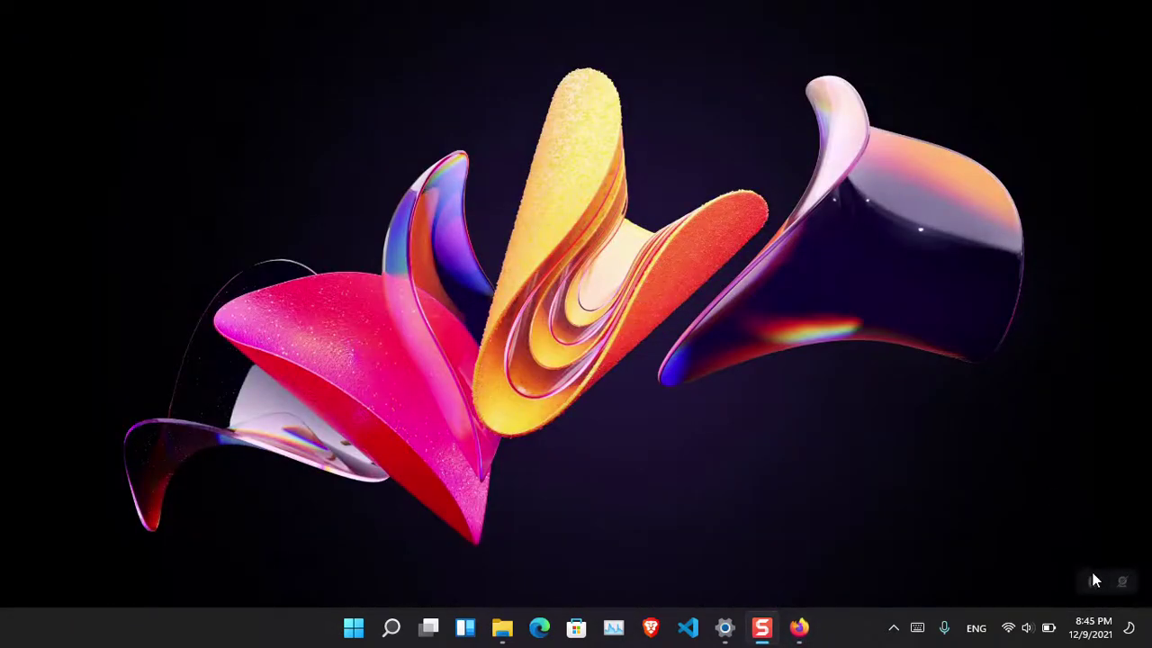